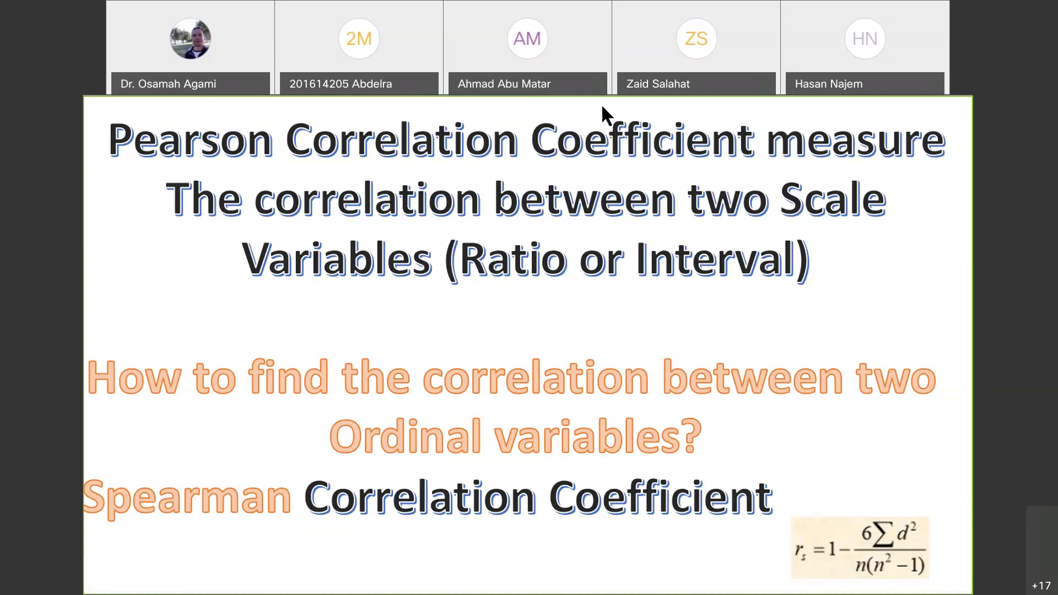
Switch to the blank Excel workbook, enter the heading Math Mark in G2 and widen column G.
key("alt+Tab")
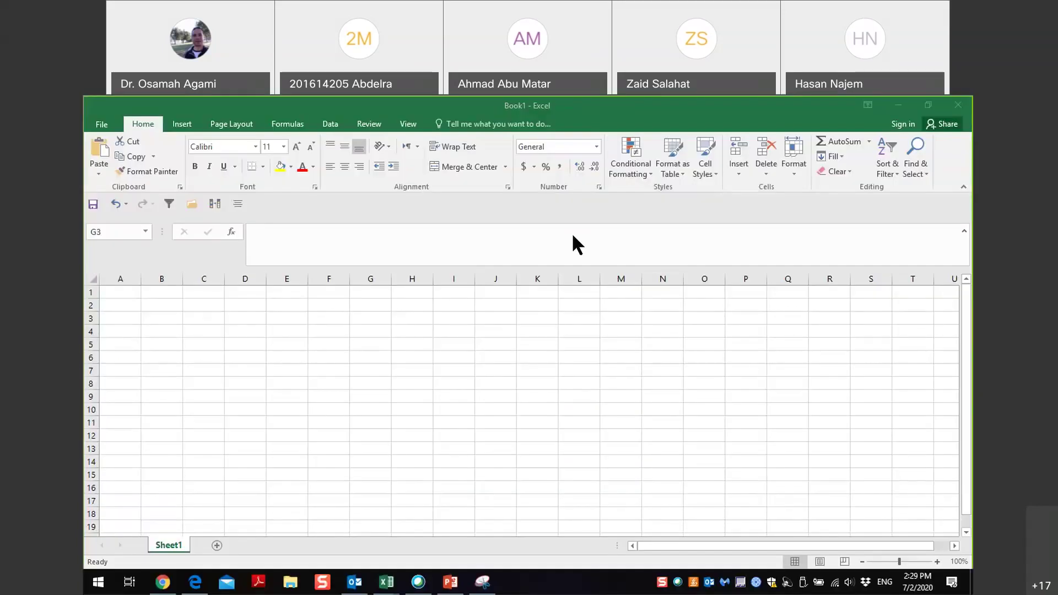
left_click(367, 306)
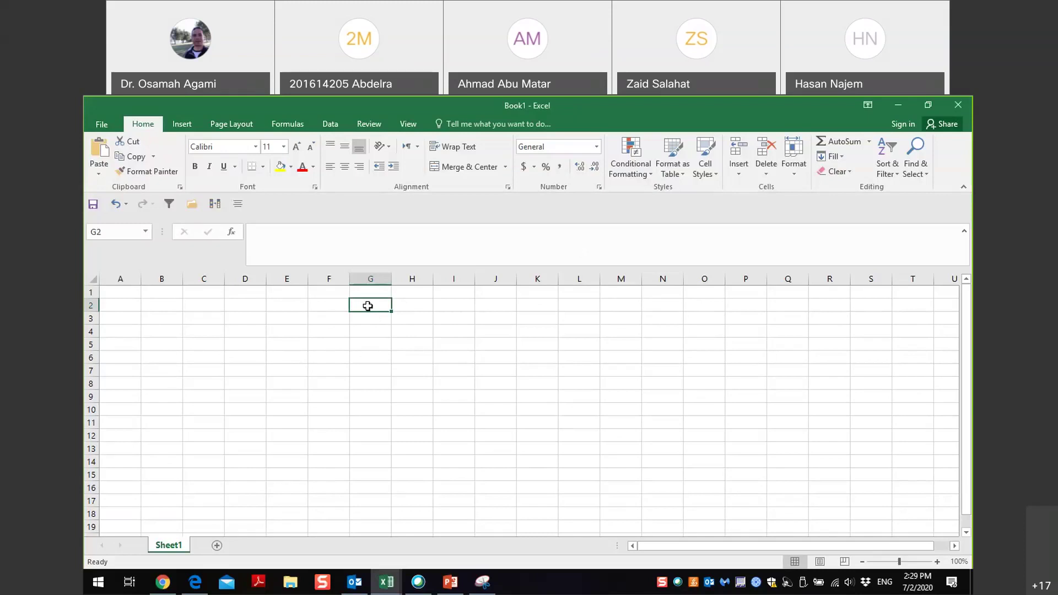
type("Ma")
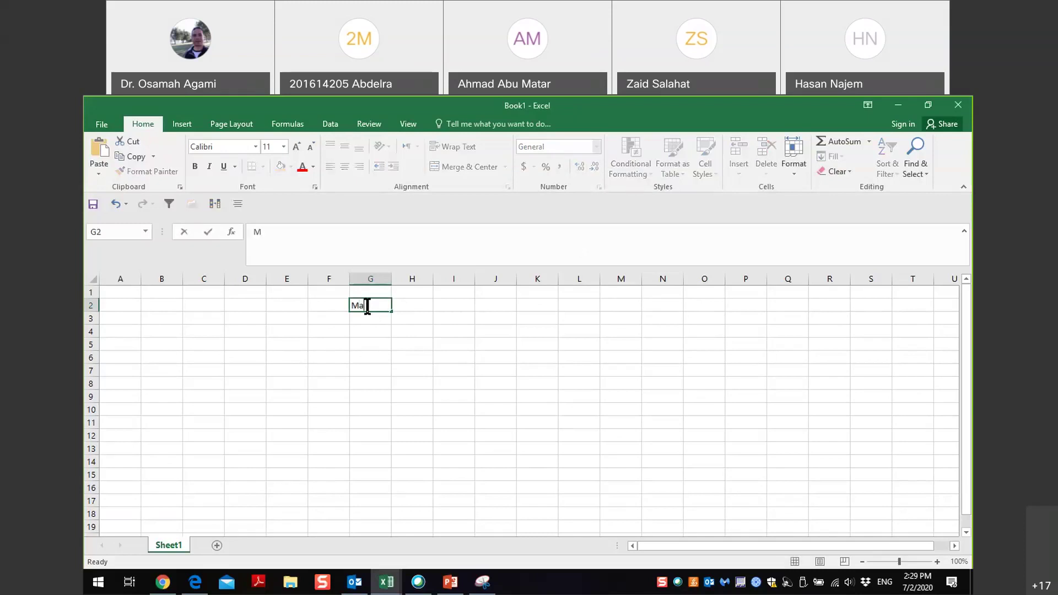
type("th Grad")
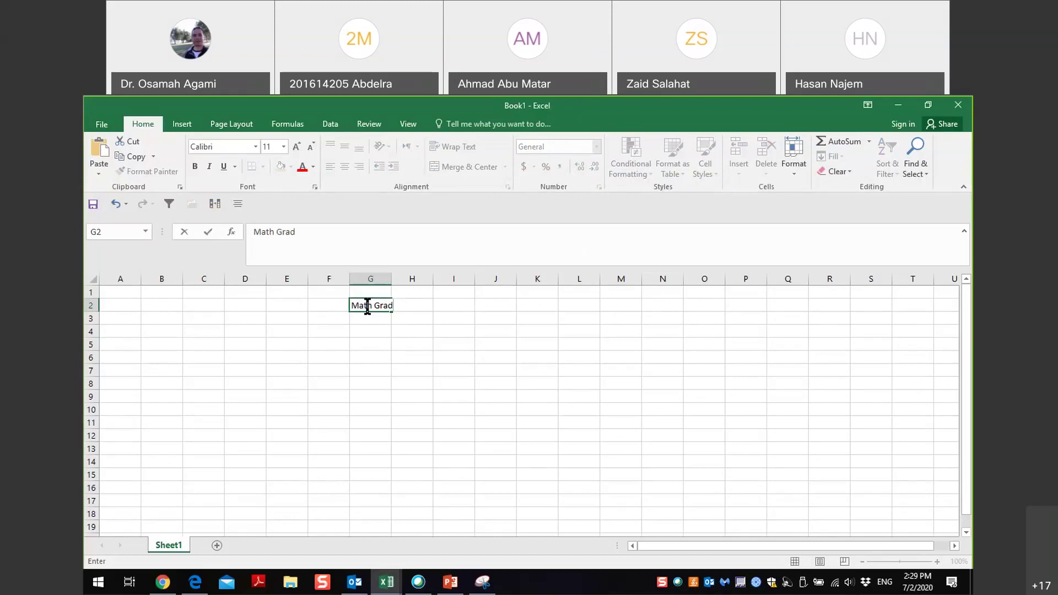
key("BackSpace")
key("BackSpace")
key("BackSpace")
key("BackSpace")
type("Mark")
left_click(385, 279)
left_click_drag(390, 277, 419, 277)
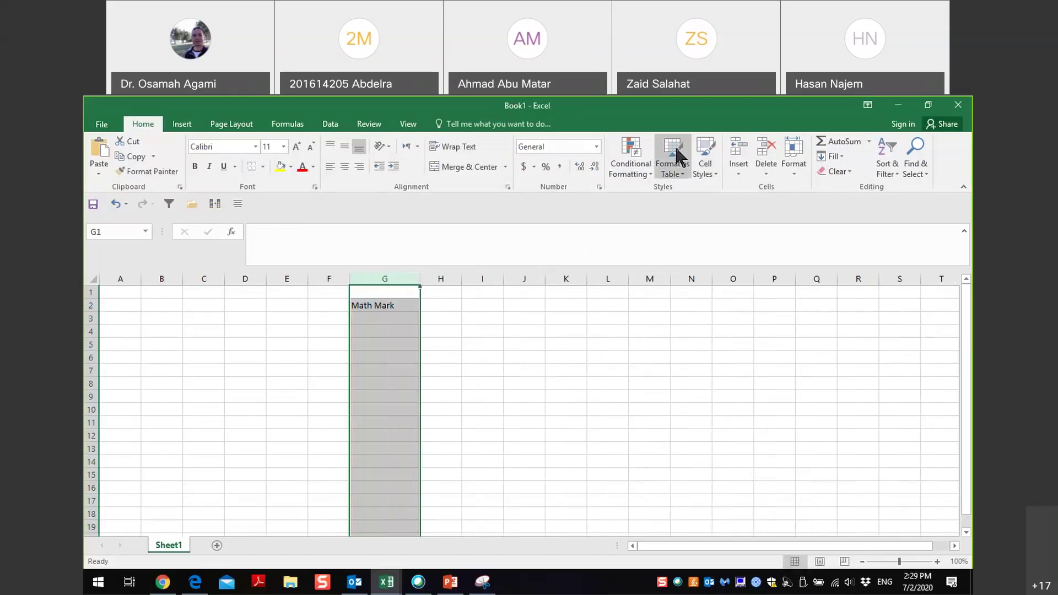
Enter the headings Stat Mark in H2 and Student in F2.
left_click(449, 306)
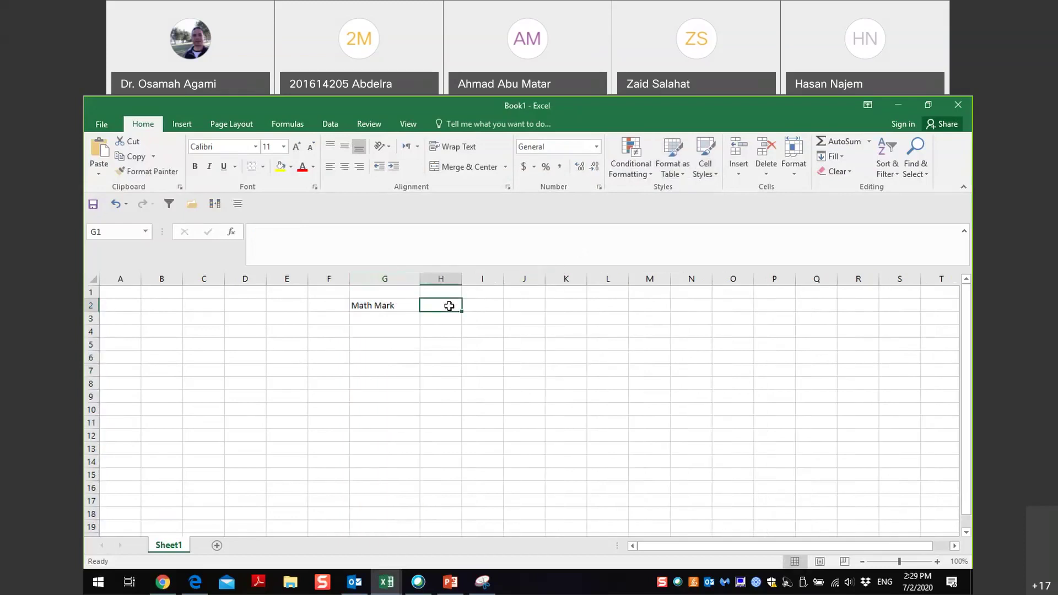
type("Stat Mark")
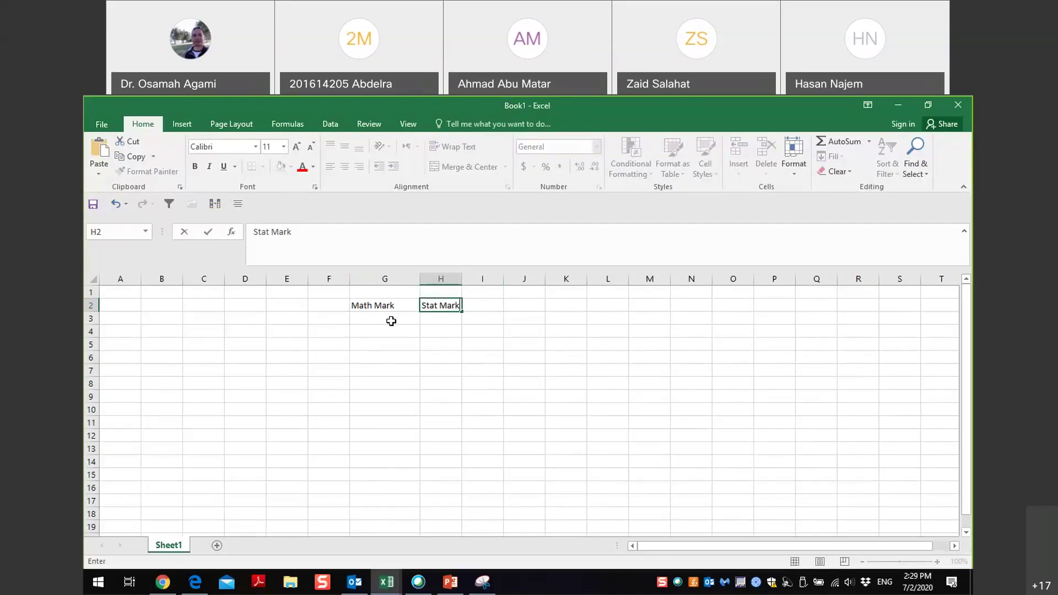
left_click(319, 305)
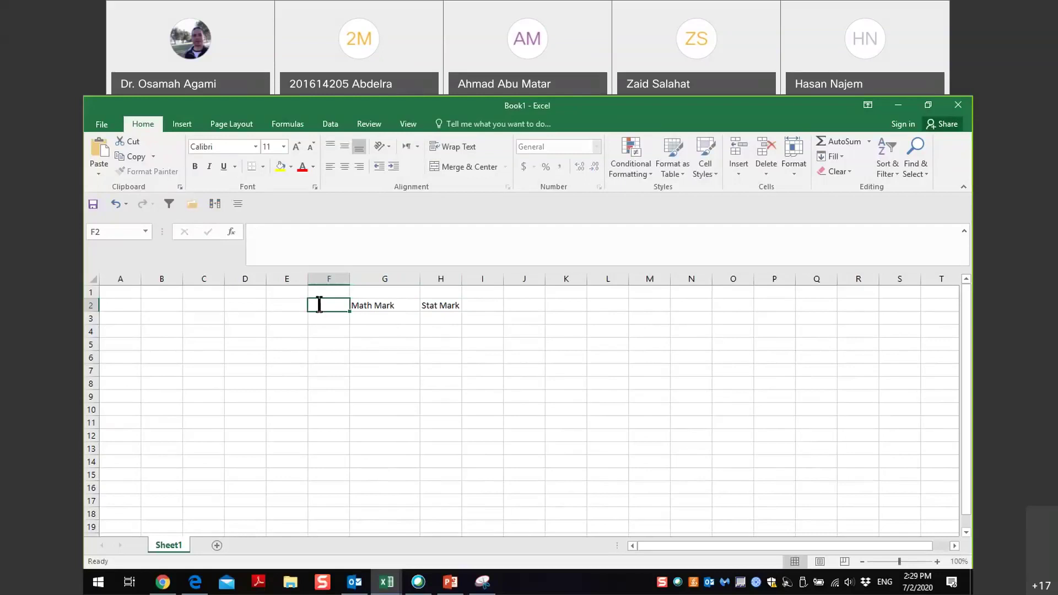
type("Student")
Number the students 1 to 9 down the Student column, in F3 through F11.
left_click(322, 315)
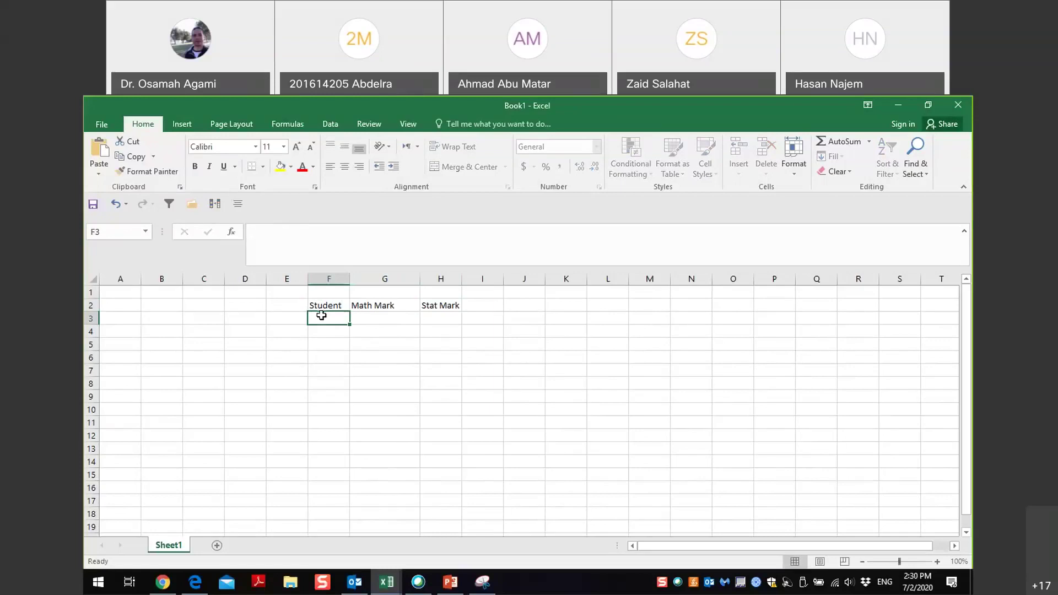
type("1")
key("Return")
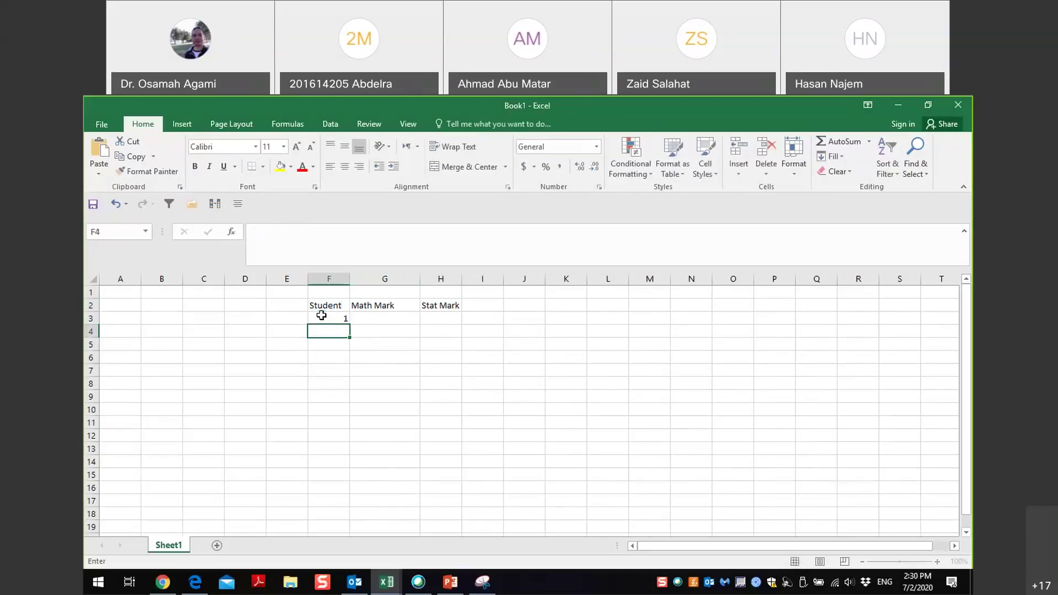
type("2")
key("Return")
type("3")
key("Return")
type("4")
key("Return")
type("5")
key("Return")
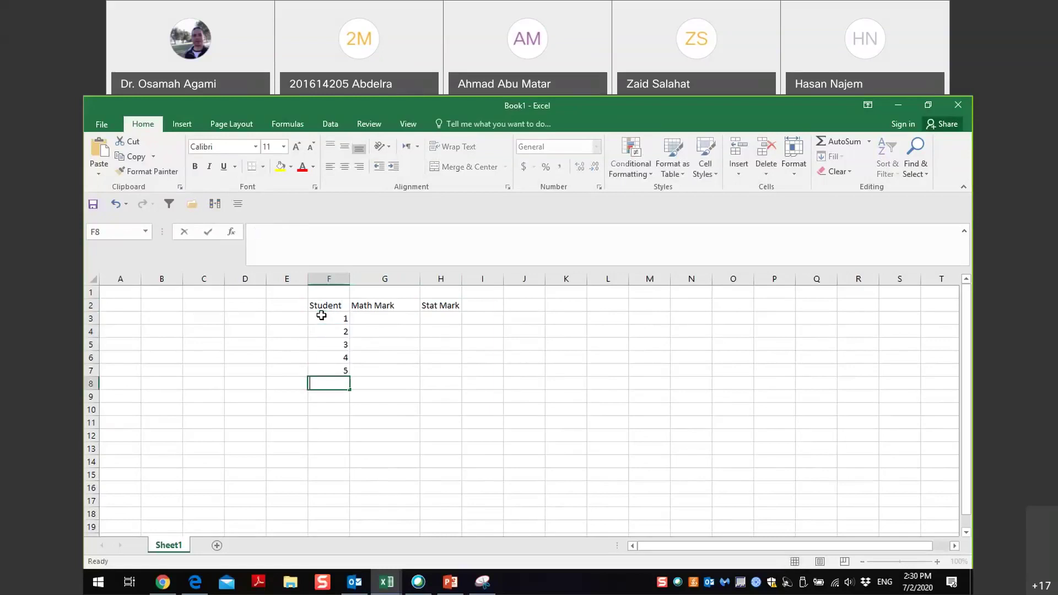
type("6")
key("Return")
type("7")
key("Return")
type("8")
key("Return")
type("9")
key("Return")
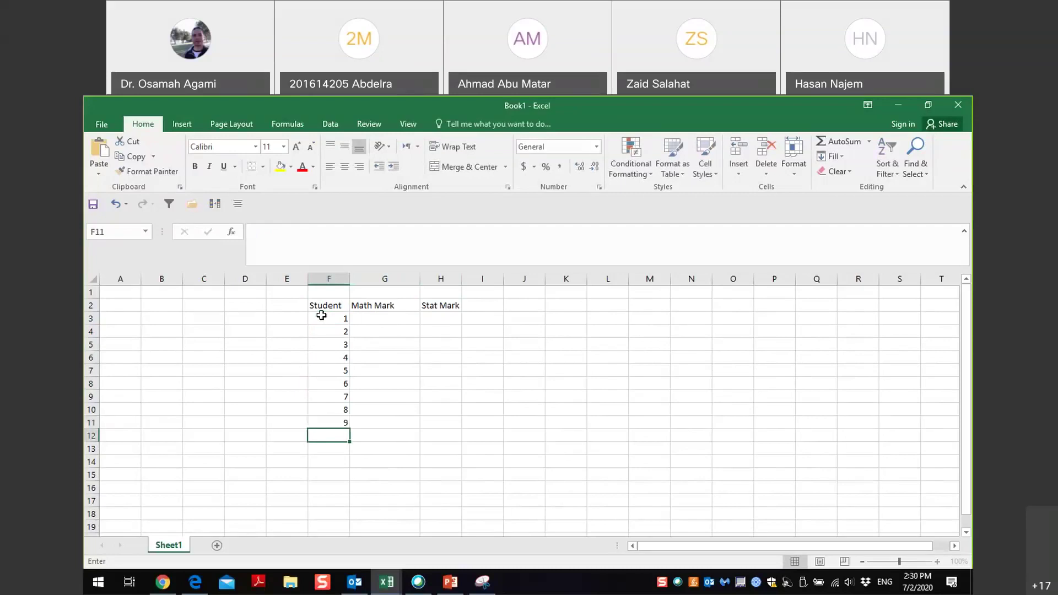
Enter the Math and Stat marks A and B for student 1, and B and C for student 2.
left_click(371, 321)
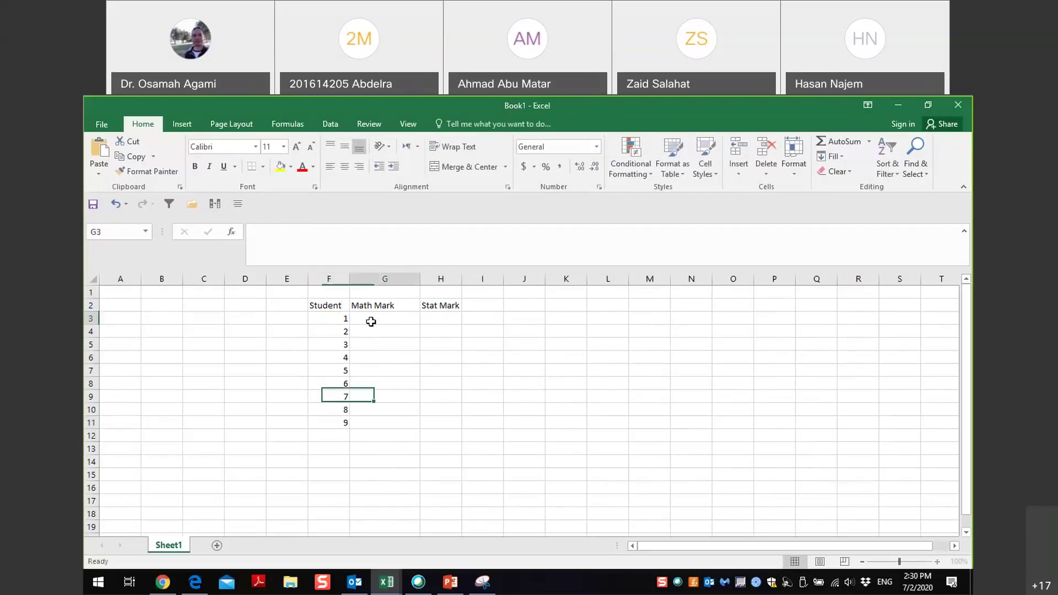
type("A")
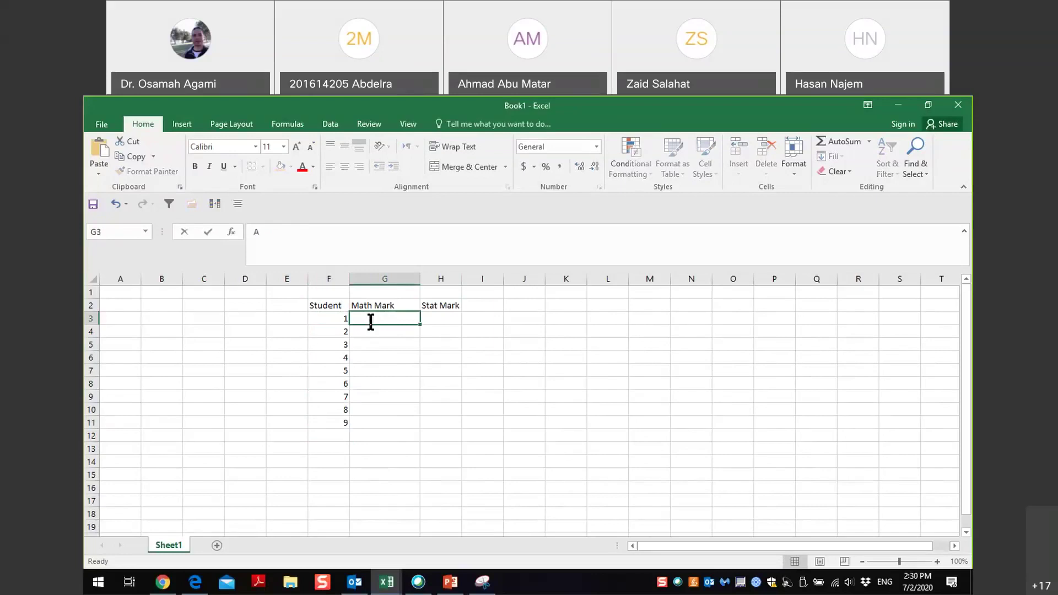
left_click(442, 315)
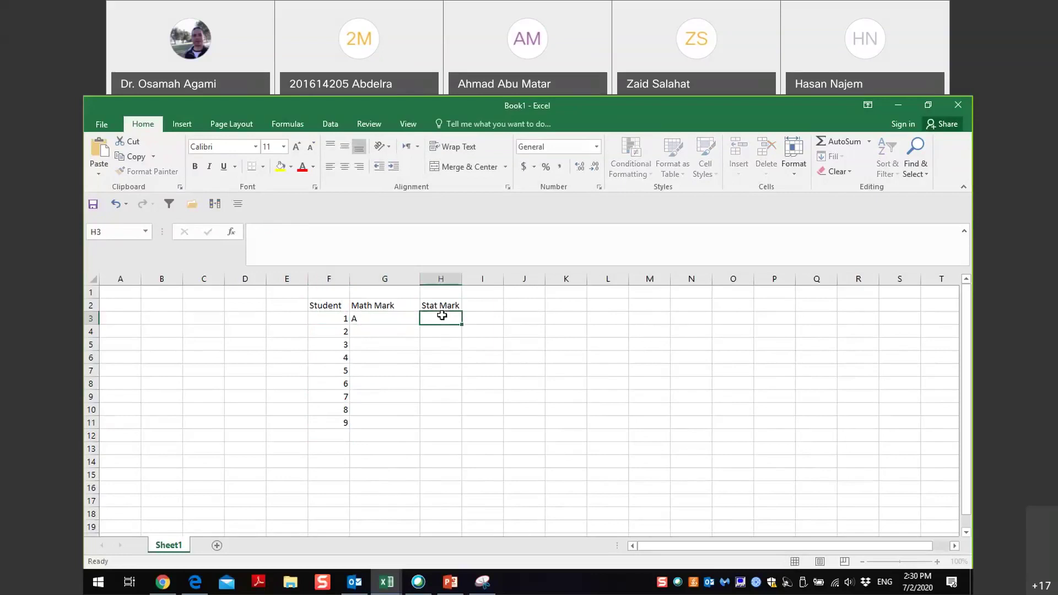
type("B")
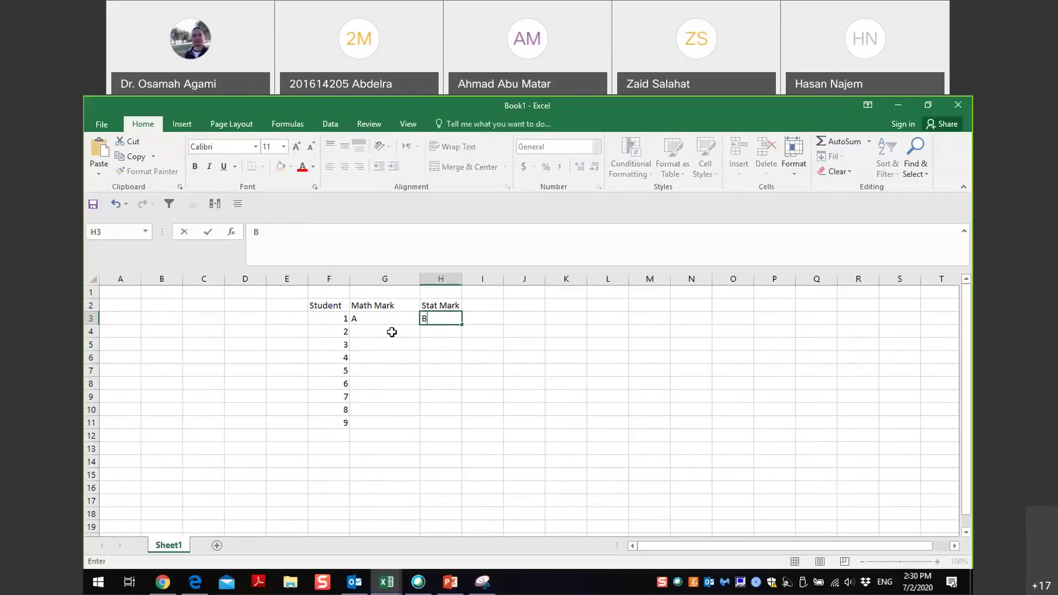
left_click(391, 332)
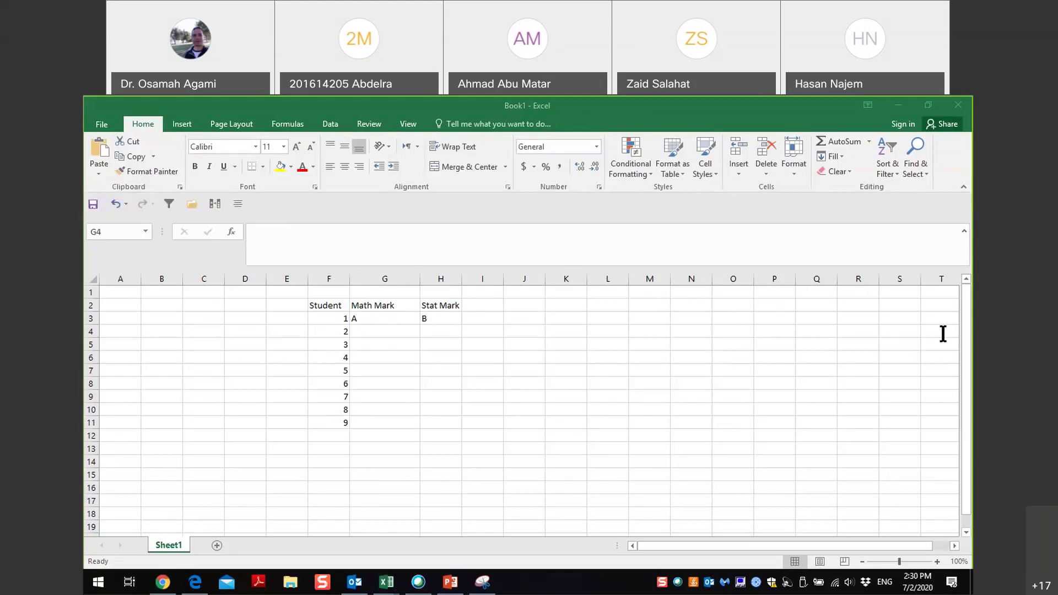
left_click(385, 326)
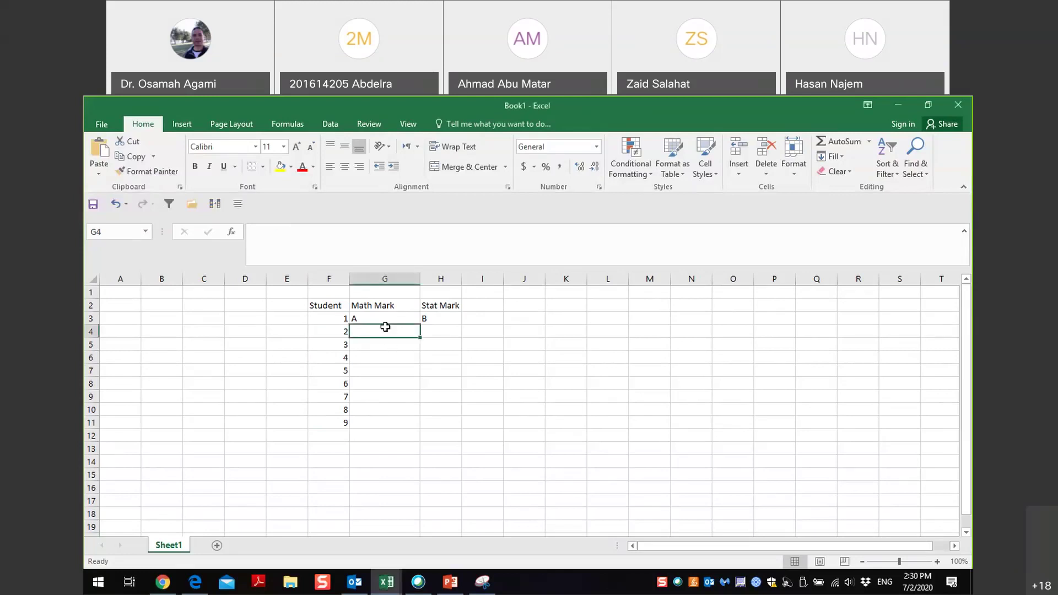
type("B")
left_click(433, 329)
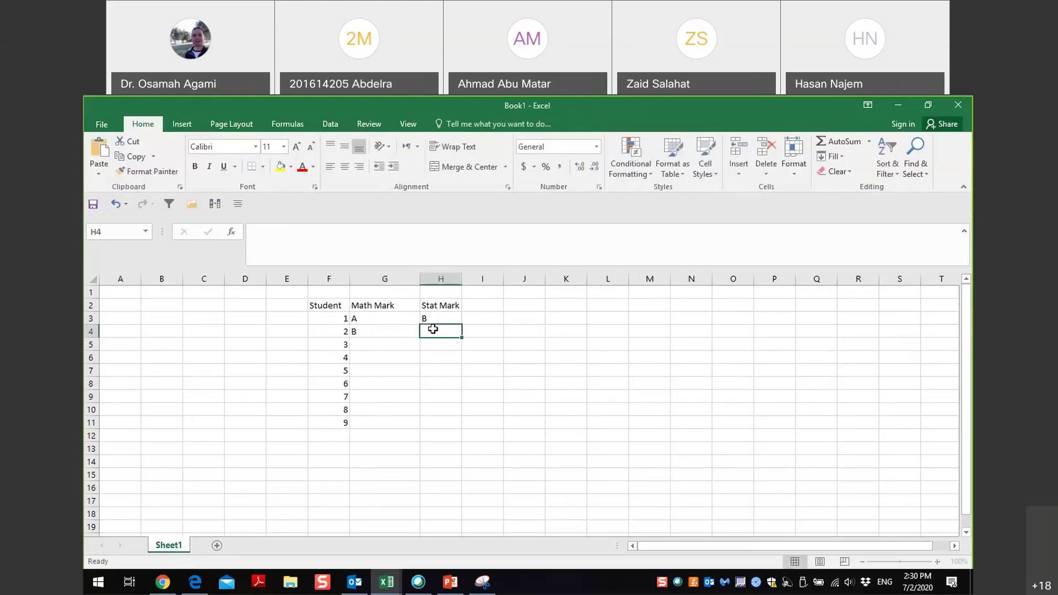
type("C")
Enter the Math and Stat marks B and A for student 3, and D and C for student 4.
left_click(384, 346)
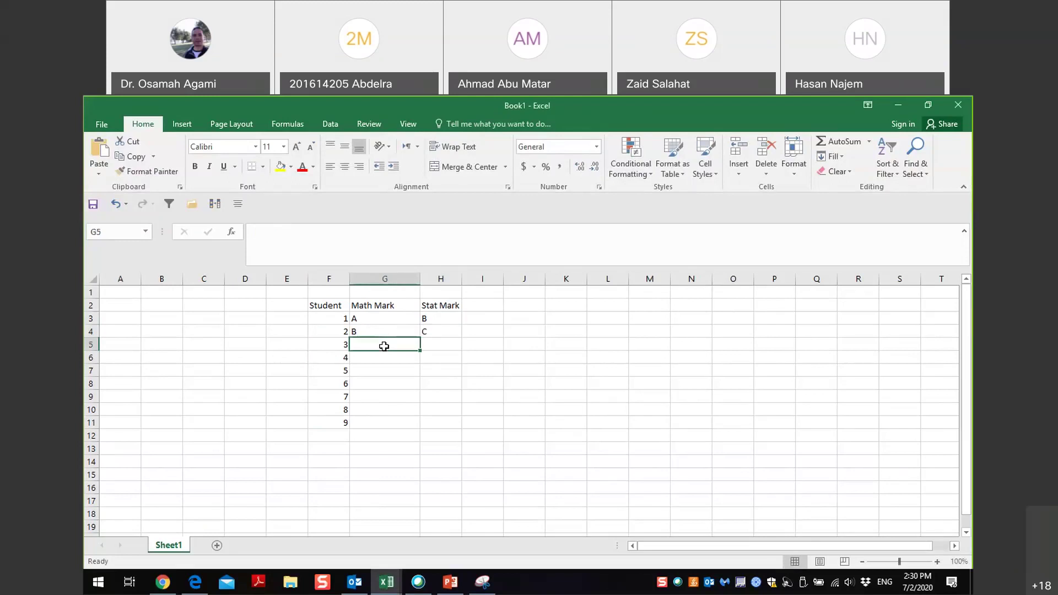
type("B")
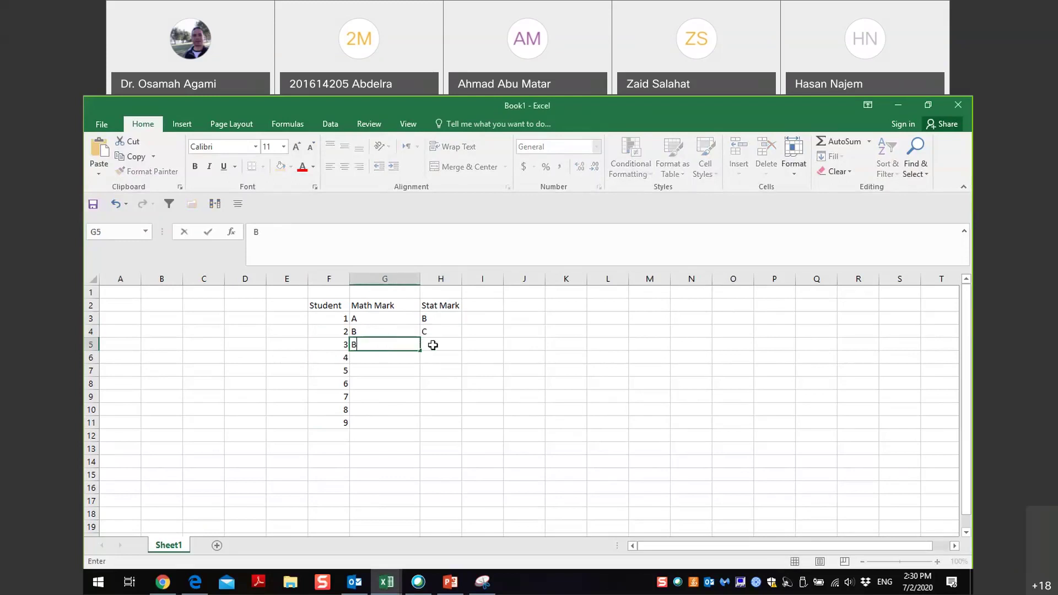
left_click(438, 345)
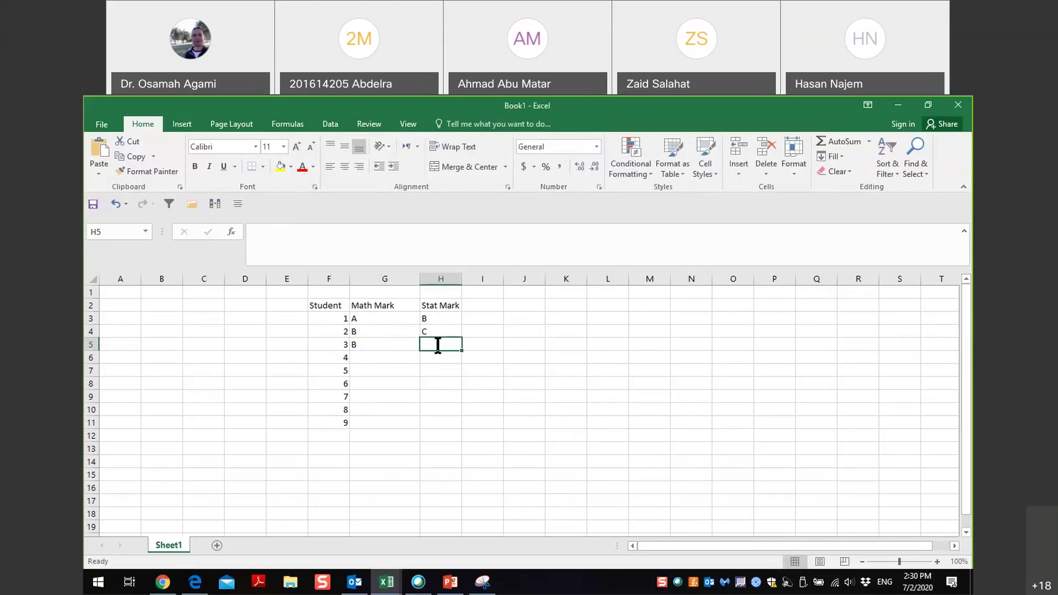
type("A")
left_click(394, 359)
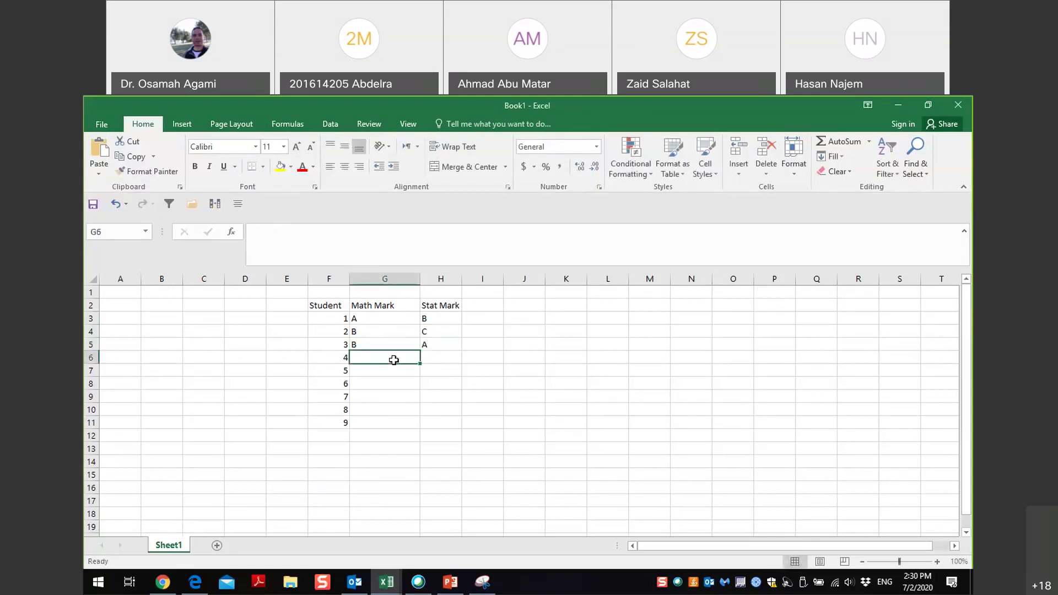
type("D")
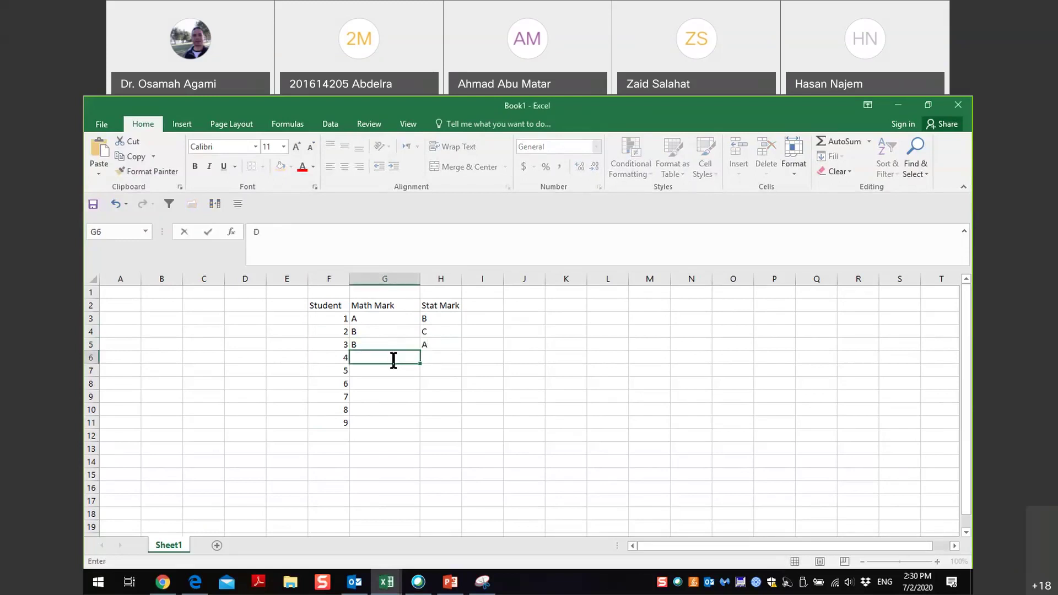
left_click(449, 358)
type("C")
Enter the Math and Stat marks F and D for student 5, and C and A for student 6.
left_click(387, 373)
type("F")
left_click(432, 370)
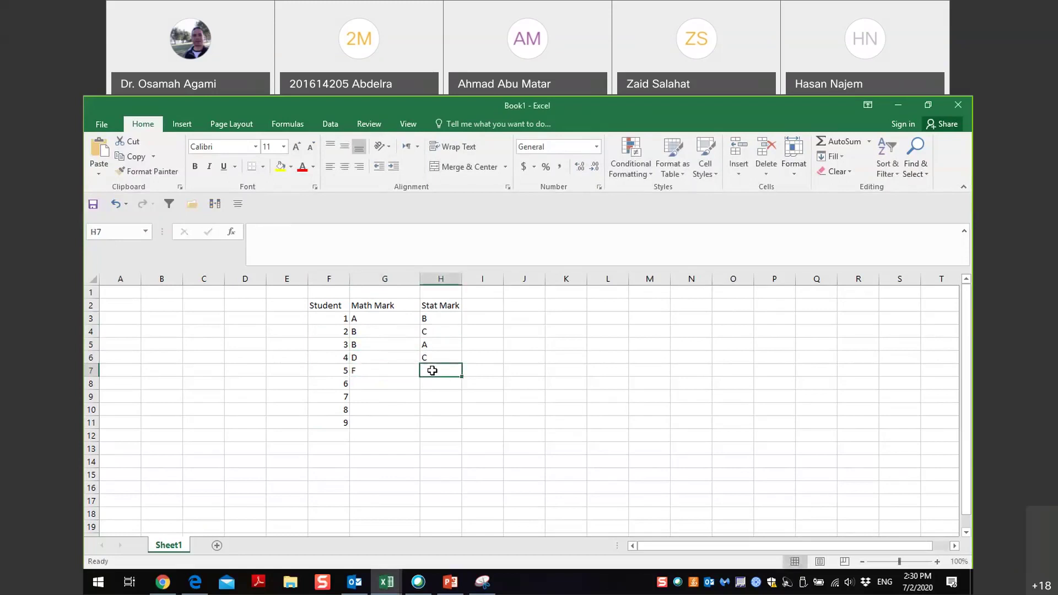
type("D")
left_click(406, 385)
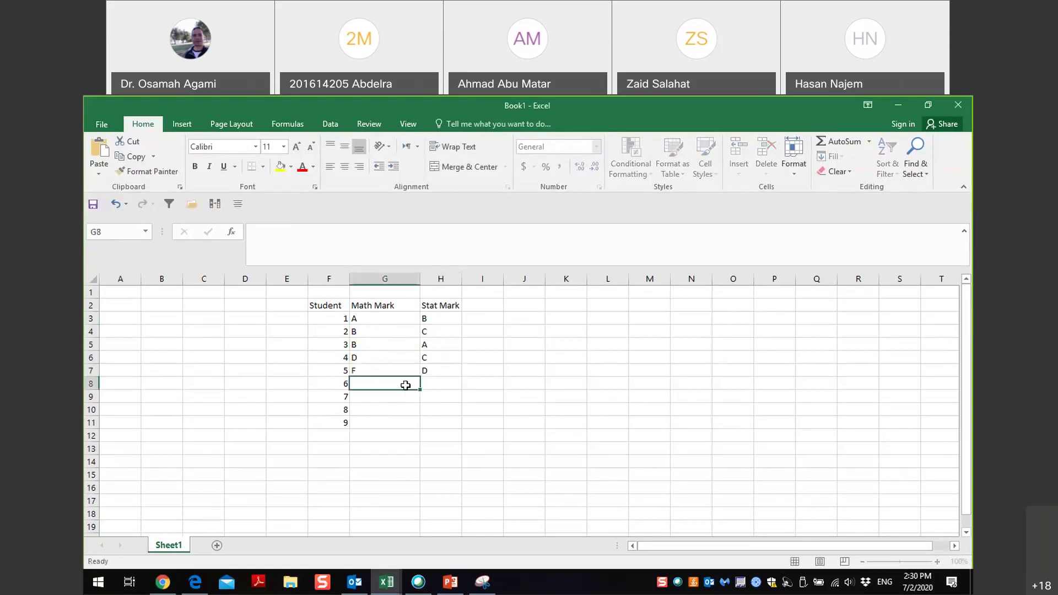
type("C")
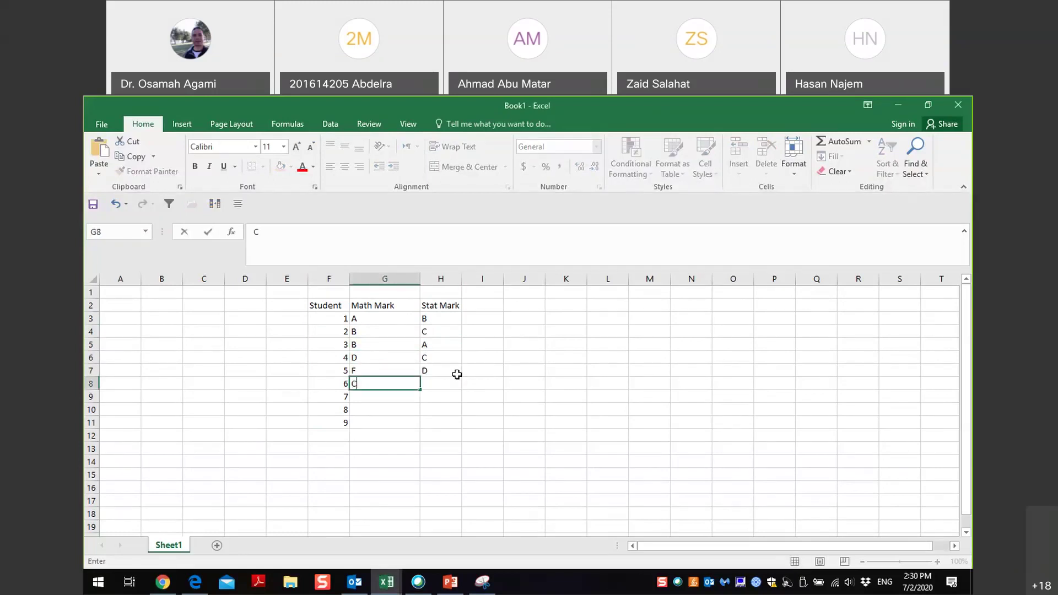
left_click(447, 382)
type("A")
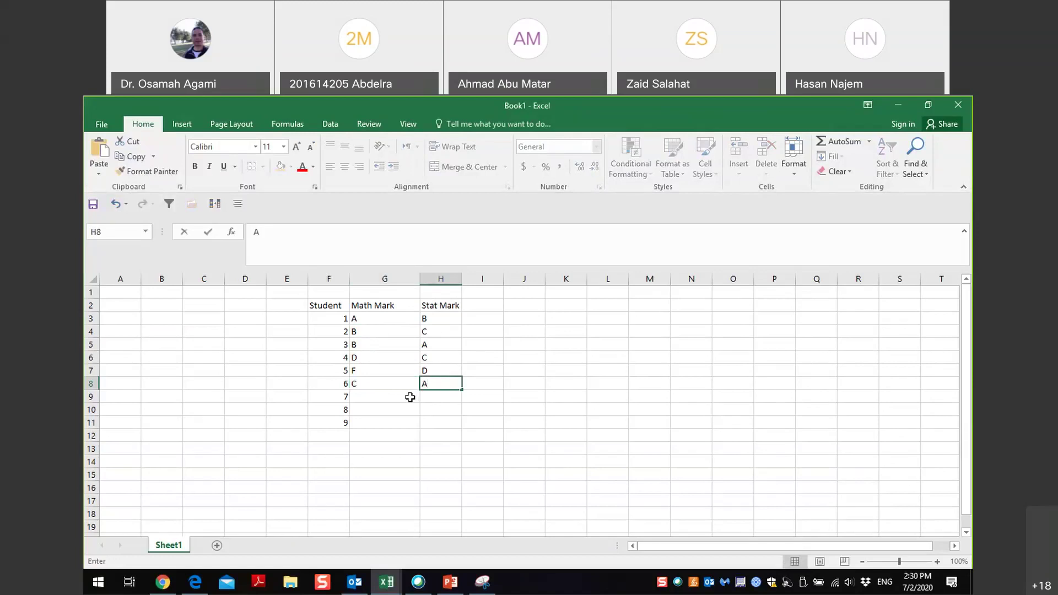
Enter the Math and Stat marks F and C for student 7, and B and A for student 8.
left_click(411, 396)
type("V")
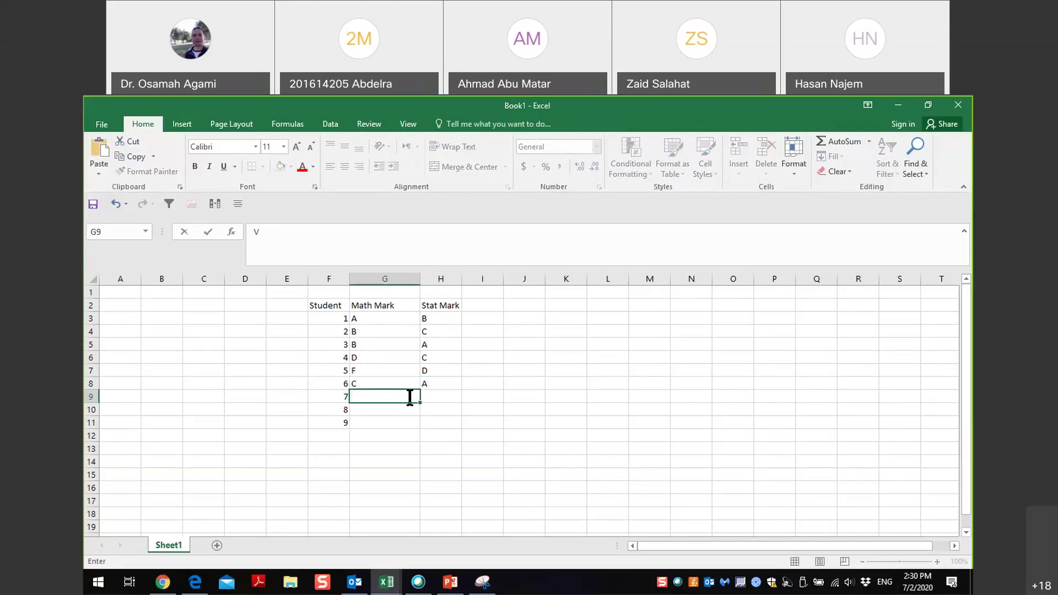
type("F")
left_click(430, 399)
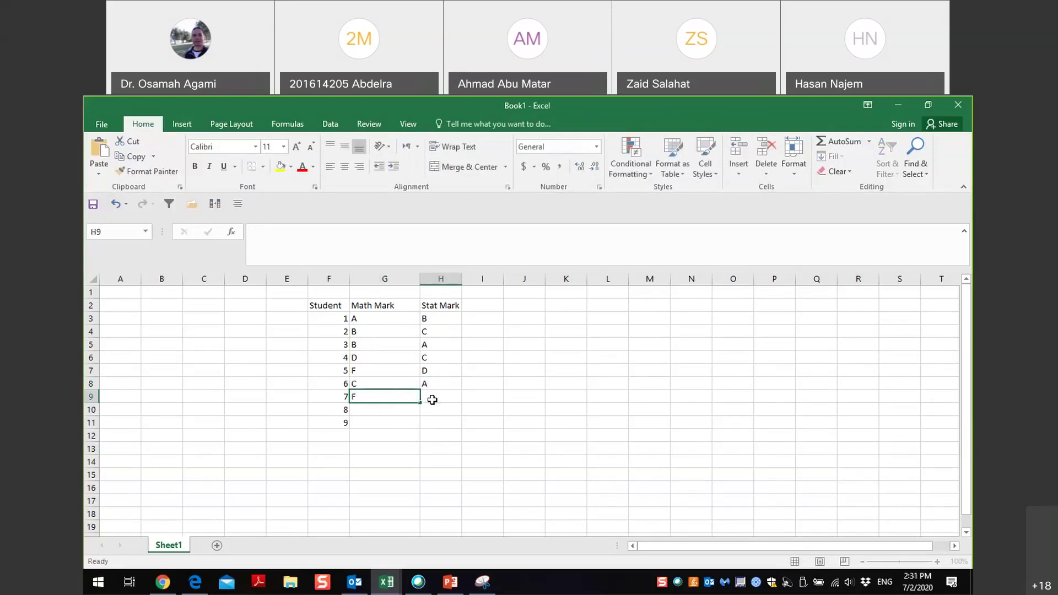
type("C")
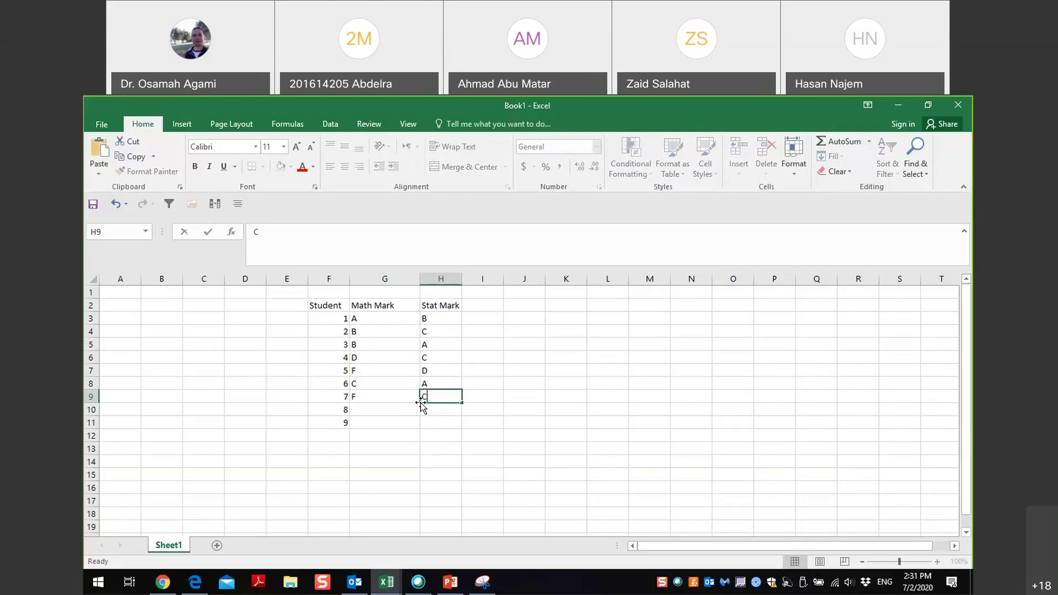
left_click(388, 408)
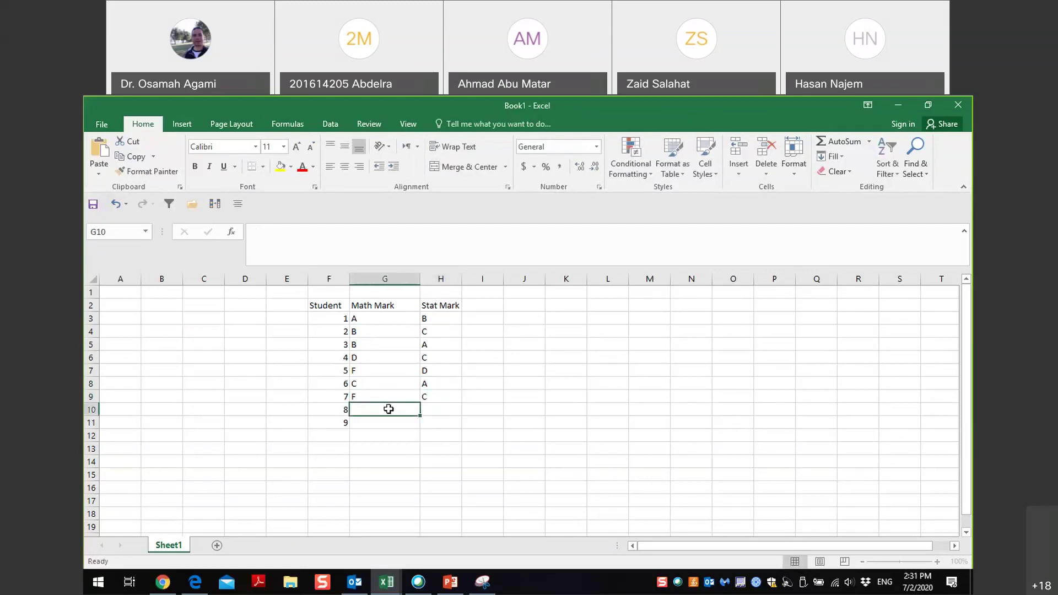
type("B")
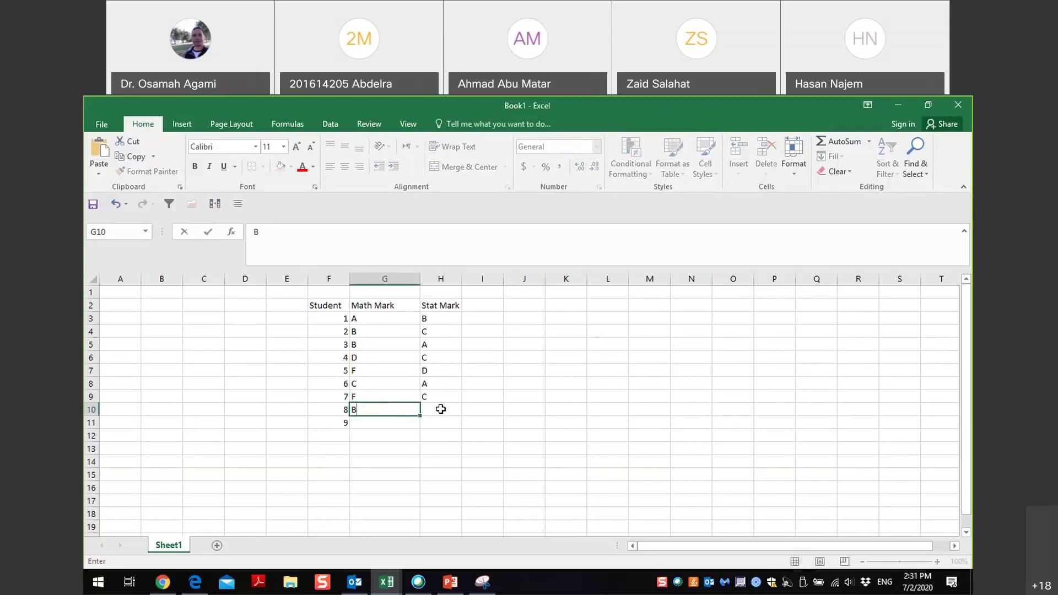
left_click(440, 409)
type("A")
Enter the Math and Stat marks C and F for student 9.
left_click(399, 425)
type("C")
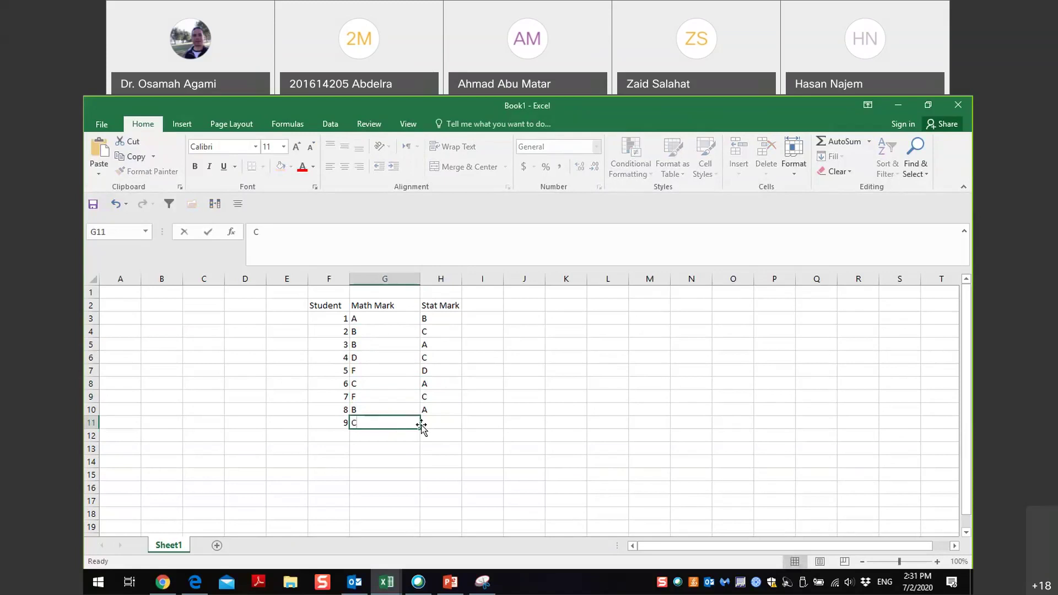
left_click(428, 422)
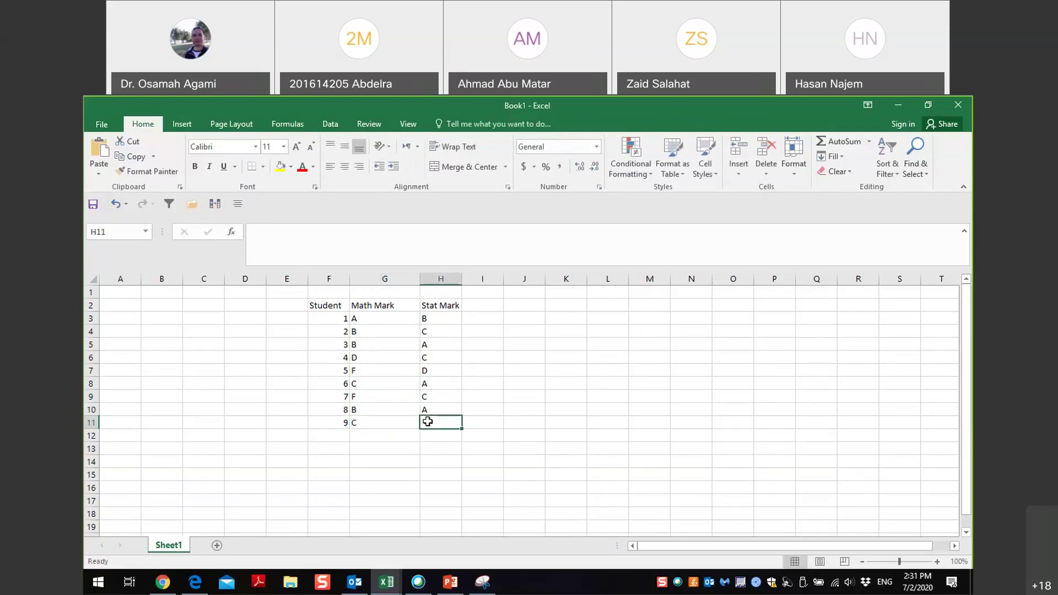
type("F")
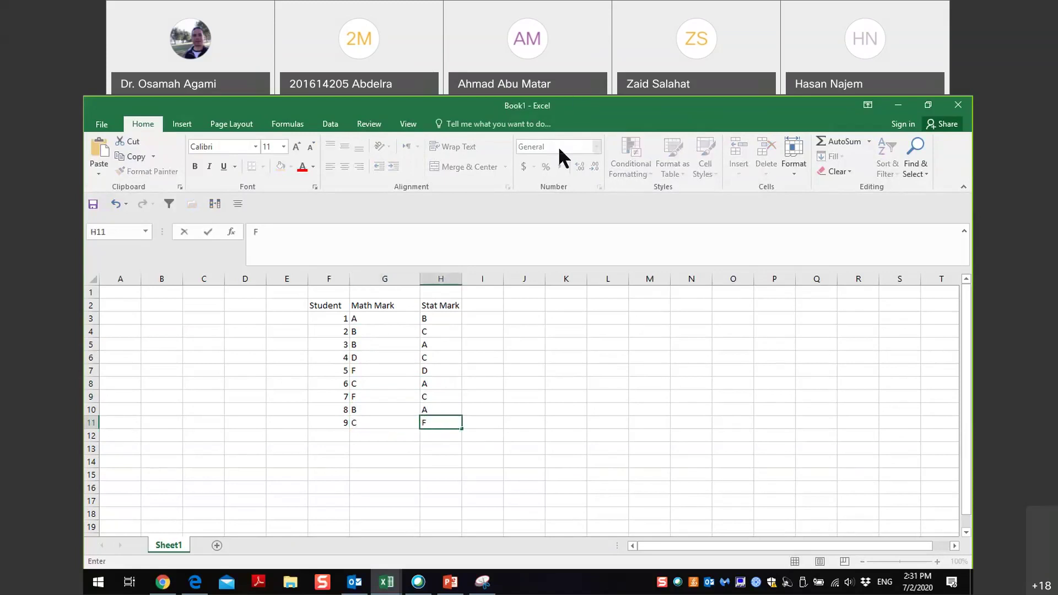
Center the contents of the Student, Math Mark and Stat Mark columns, headers included, in F2:H11.
left_click_drag(363, 304, 432, 421)
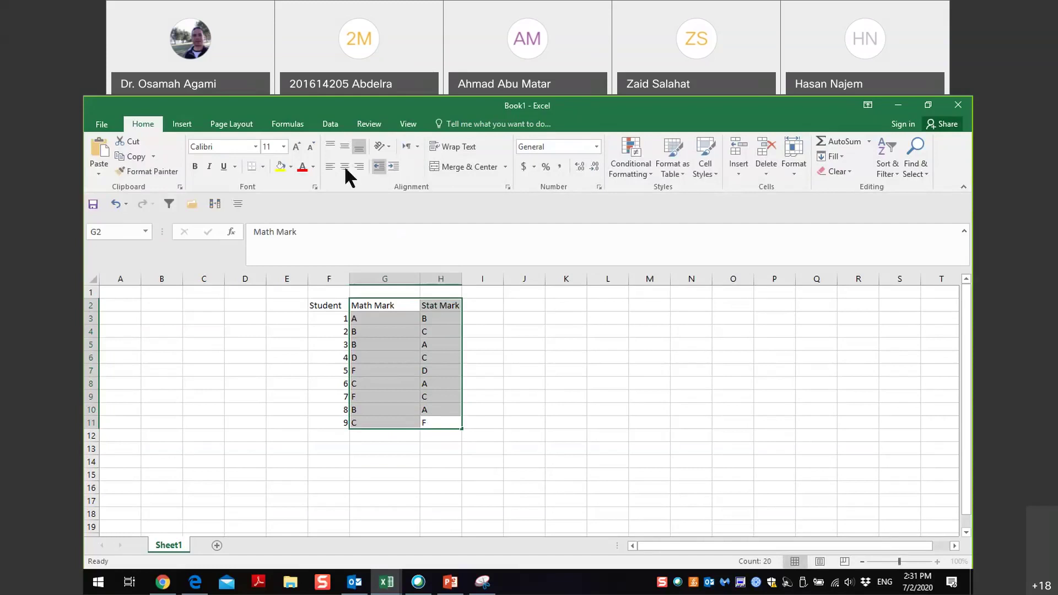
left_click(345, 167)
left_click_drag(329, 309, 328, 423)
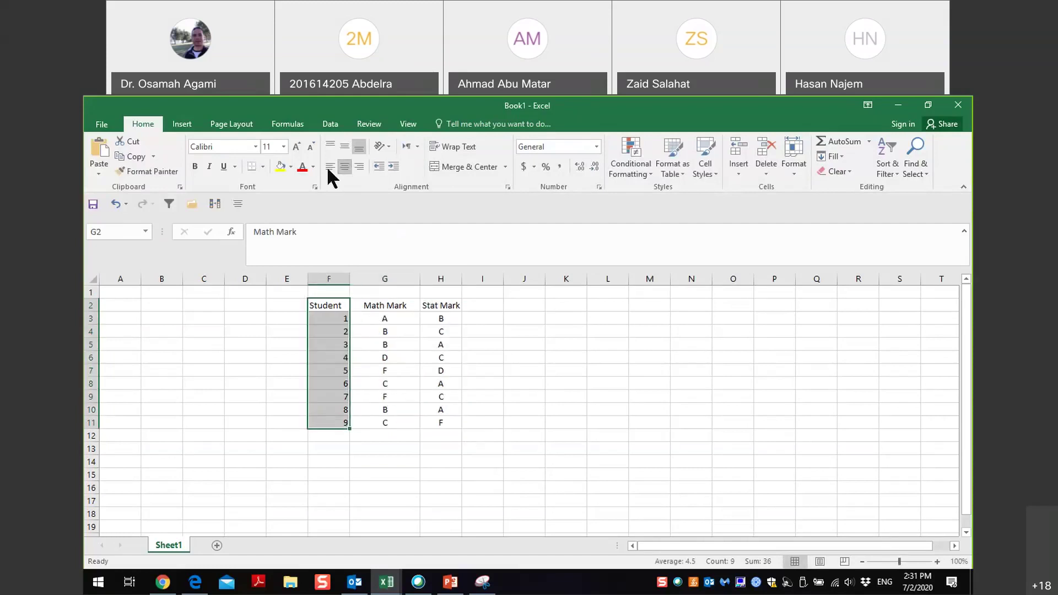
left_click(345, 168)
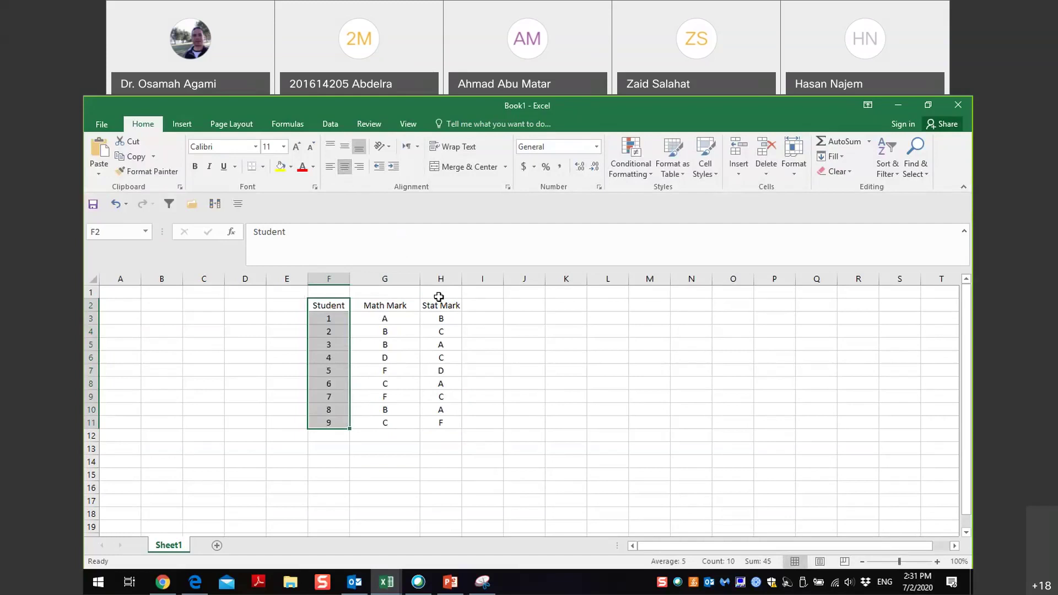
left_click(539, 358)
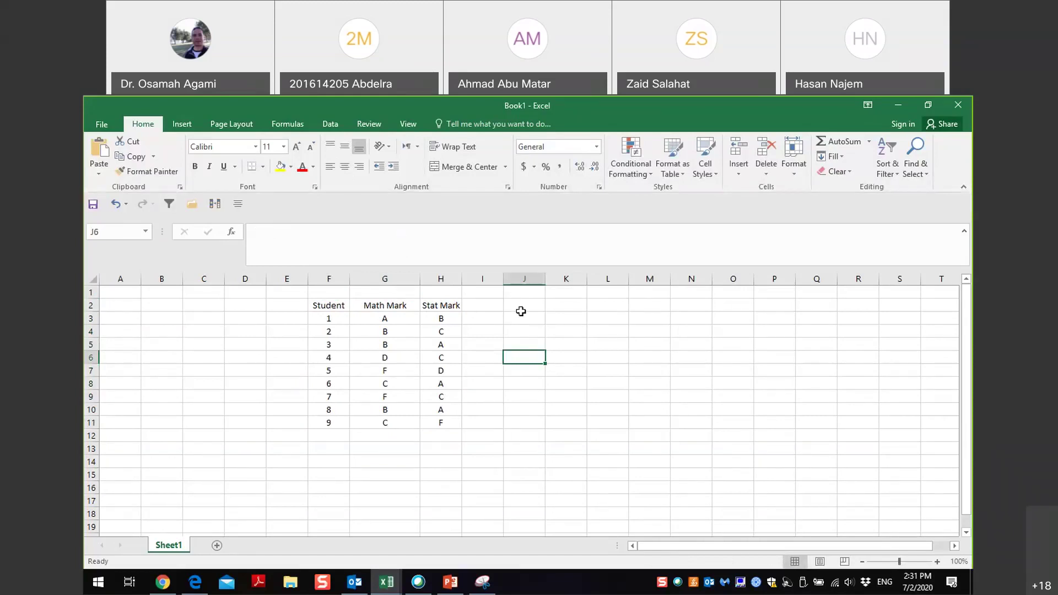
Copy the Math Mark and Stat Mark headers to K2:L2 and widen column K to fit its header.
left_click(387, 305)
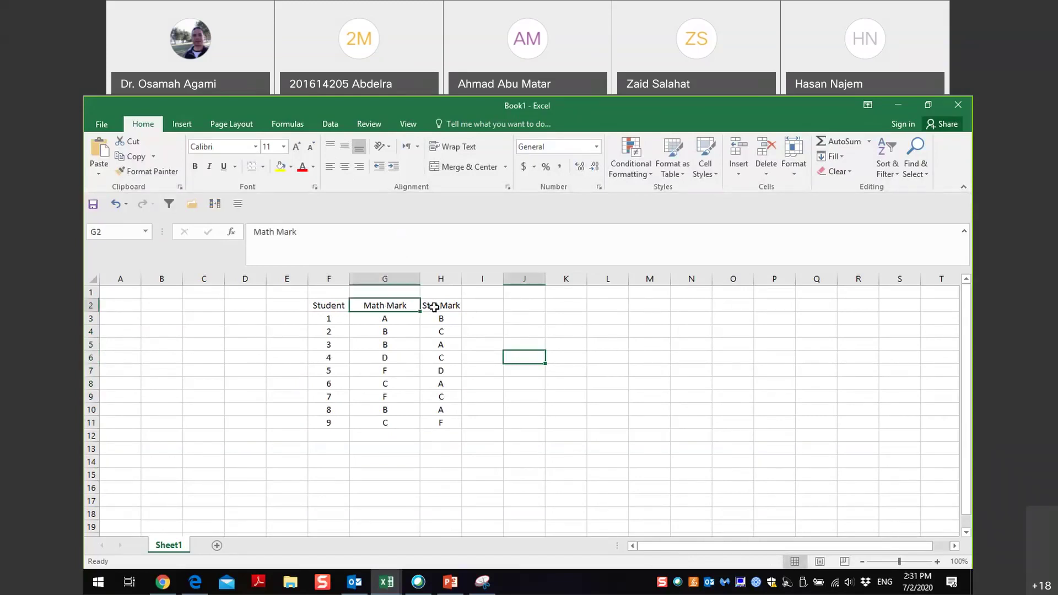
left_click(434, 307, "shift")
key("ctrl+c")
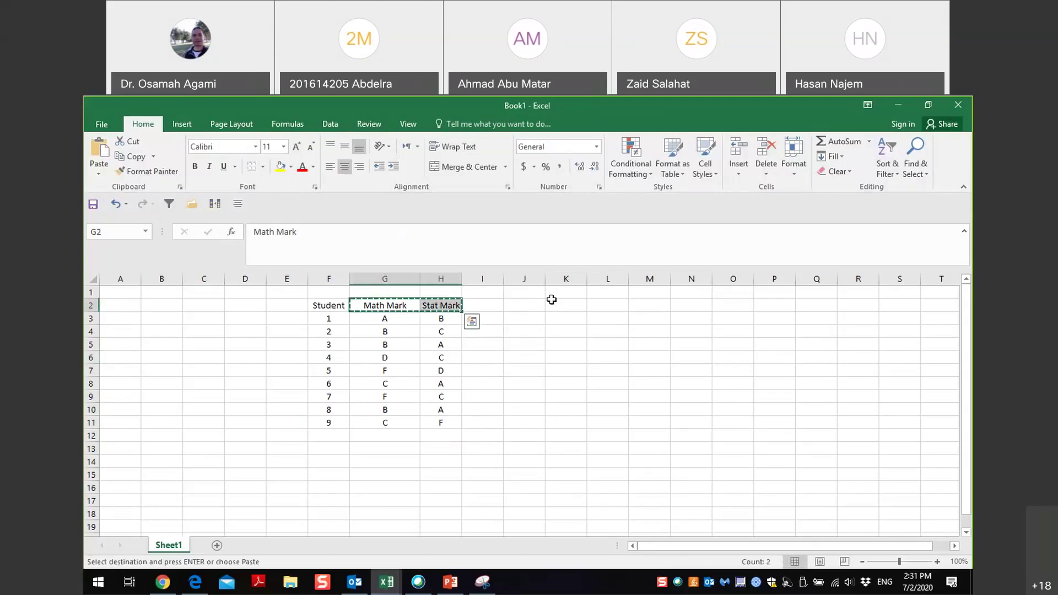
left_click(552, 299)
key("ctrl+v")
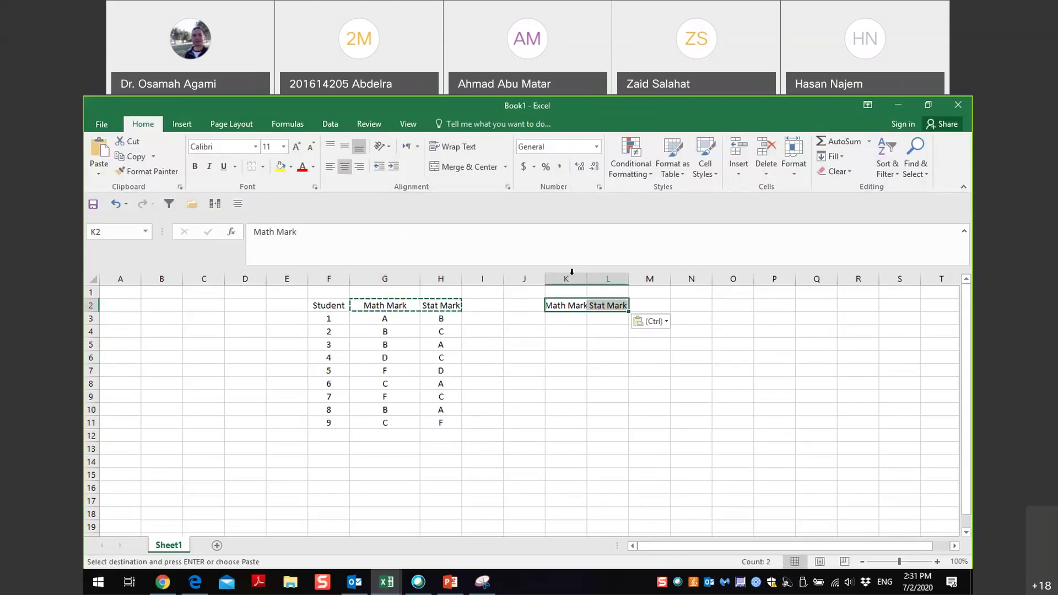
left_click_drag(587, 278, 627, 278)
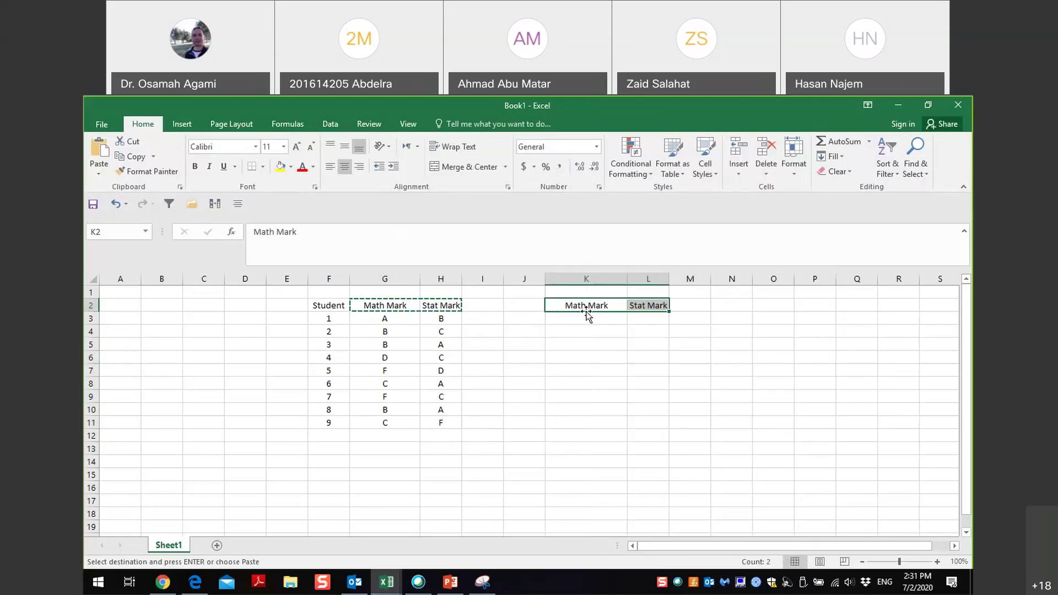
Extend the copied math header in K2 to read "Math Mark Rank".
double_click(561, 305)
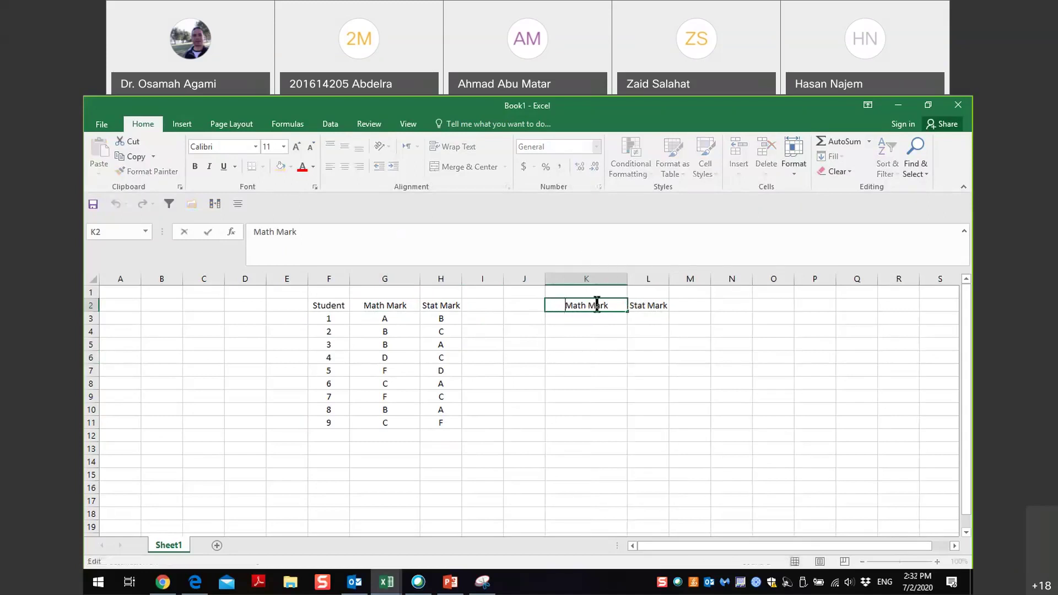
left_click(614, 305)
type("Ran")
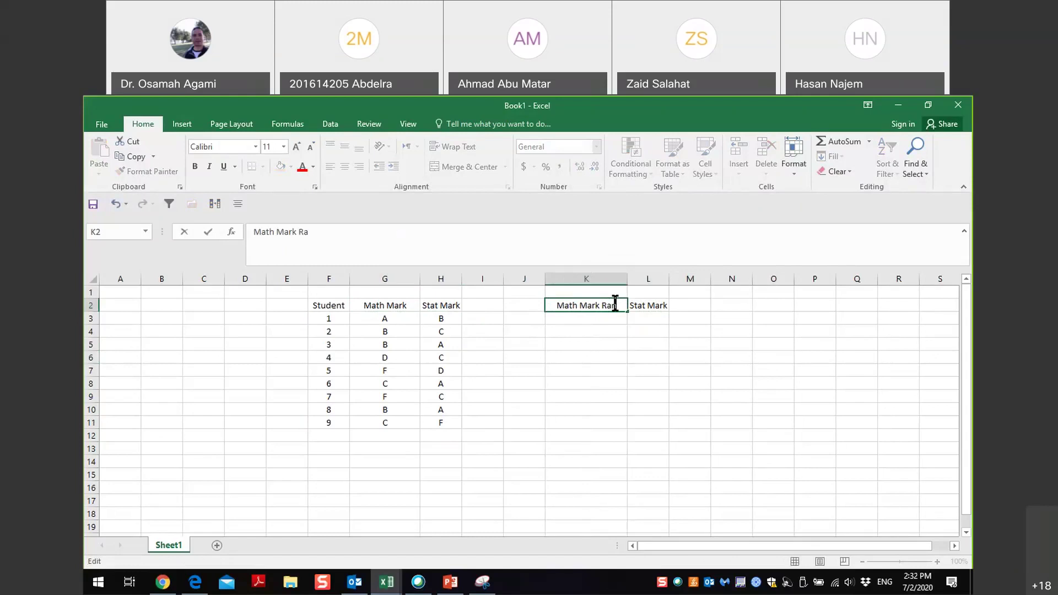
type("k")
Widen column L and extend the header in L2 to read "Stat Mark Rank".
left_click(661, 305)
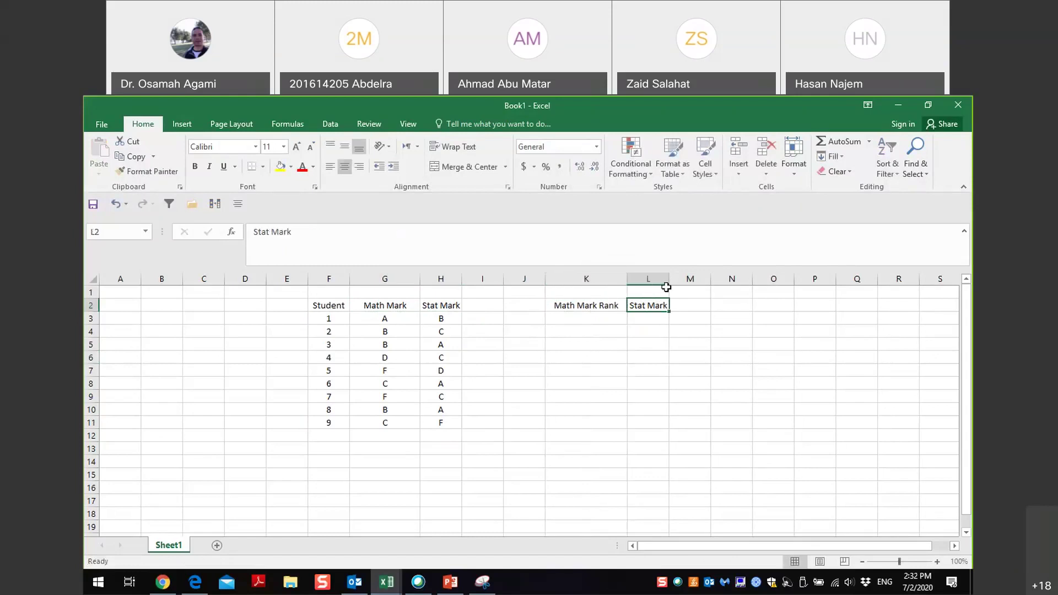
left_click_drag(670, 280, 733, 282)
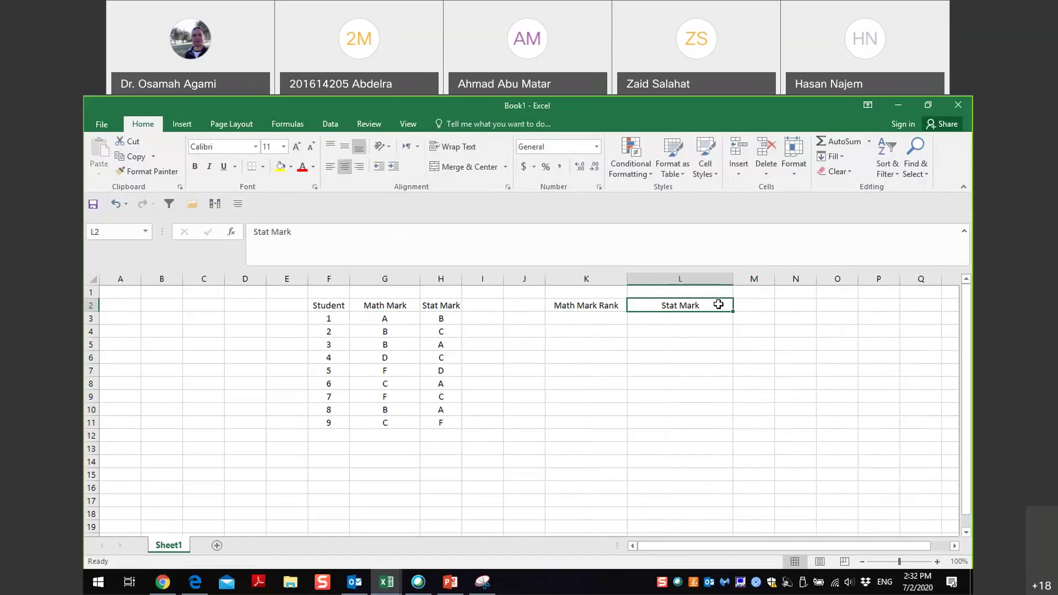
double_click(718, 304)
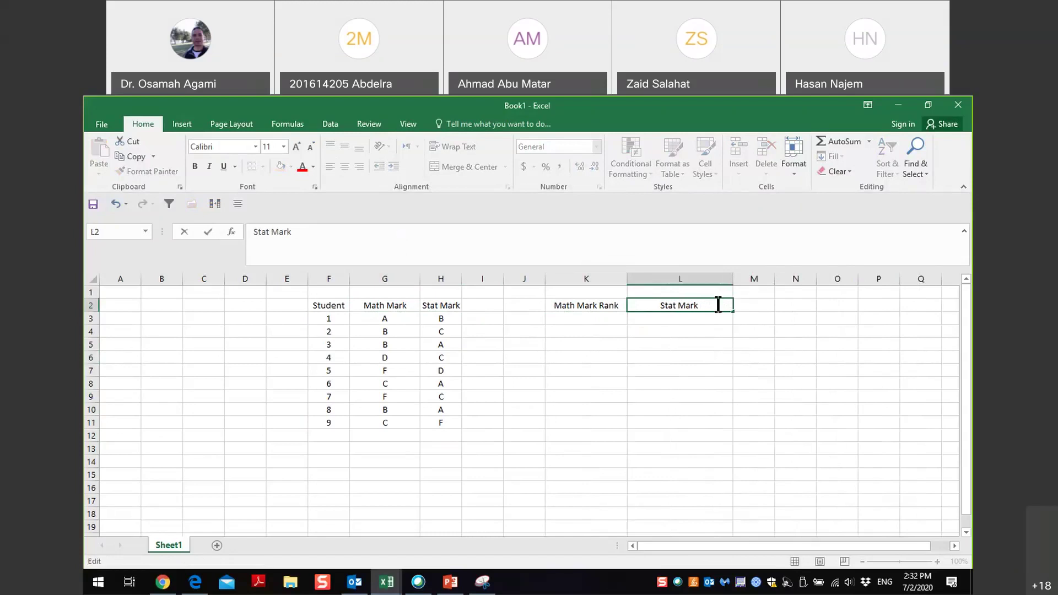
type("Rank")
left_click(607, 319)
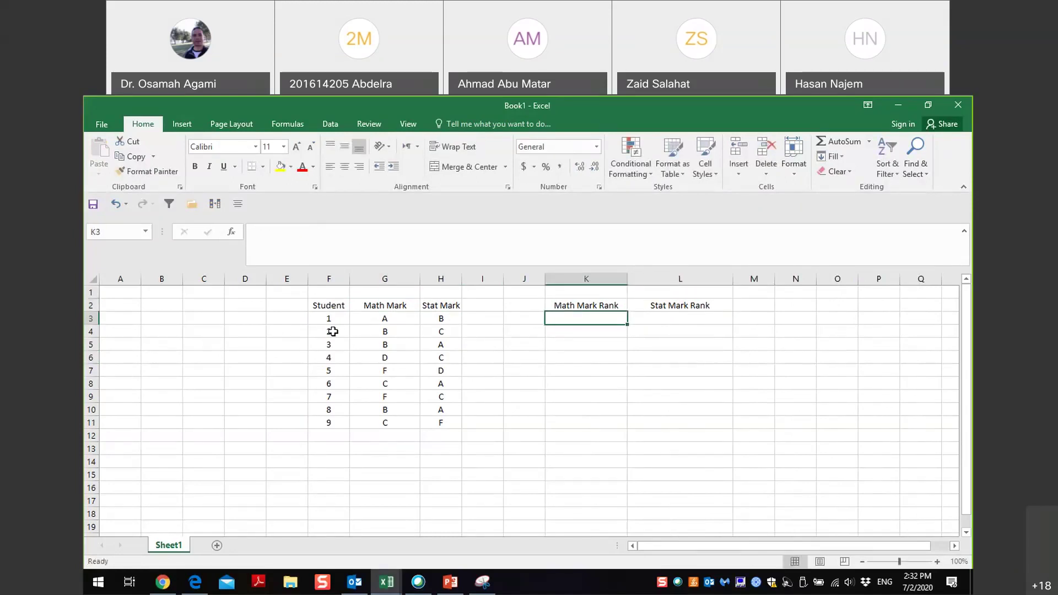
Start a grade-to-rank key in C3:D4, assigning rank 1 to F and rank 2 to D.
left_click(202, 322)
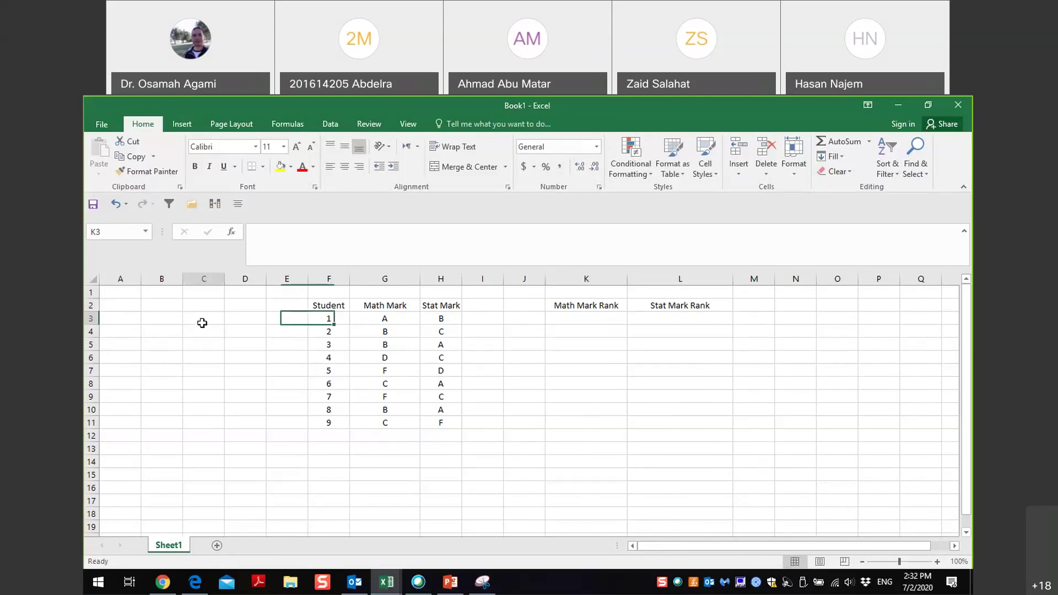
type("F")
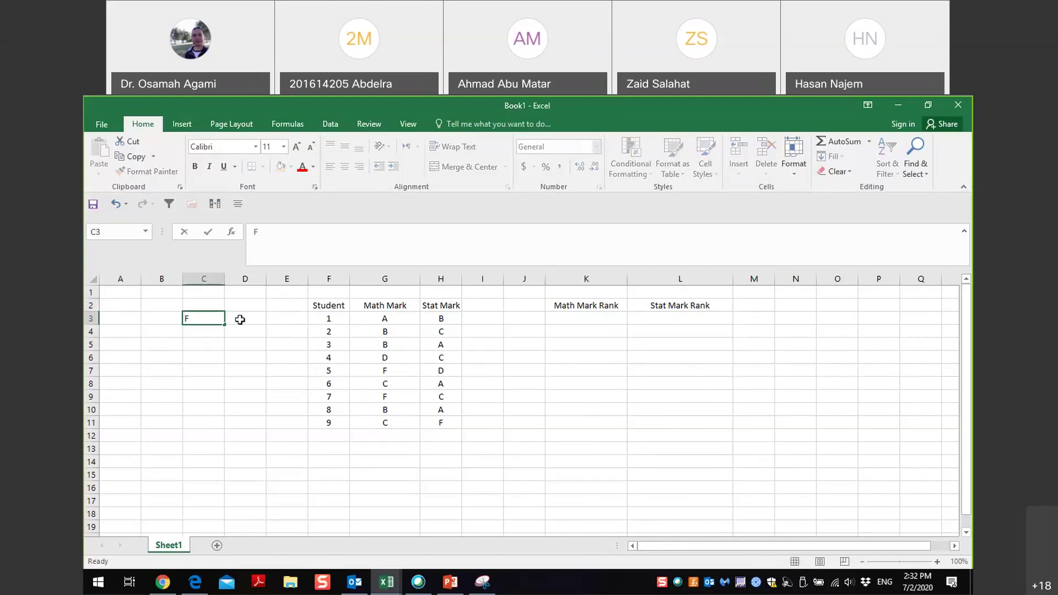
left_click(240, 320)
type("1")
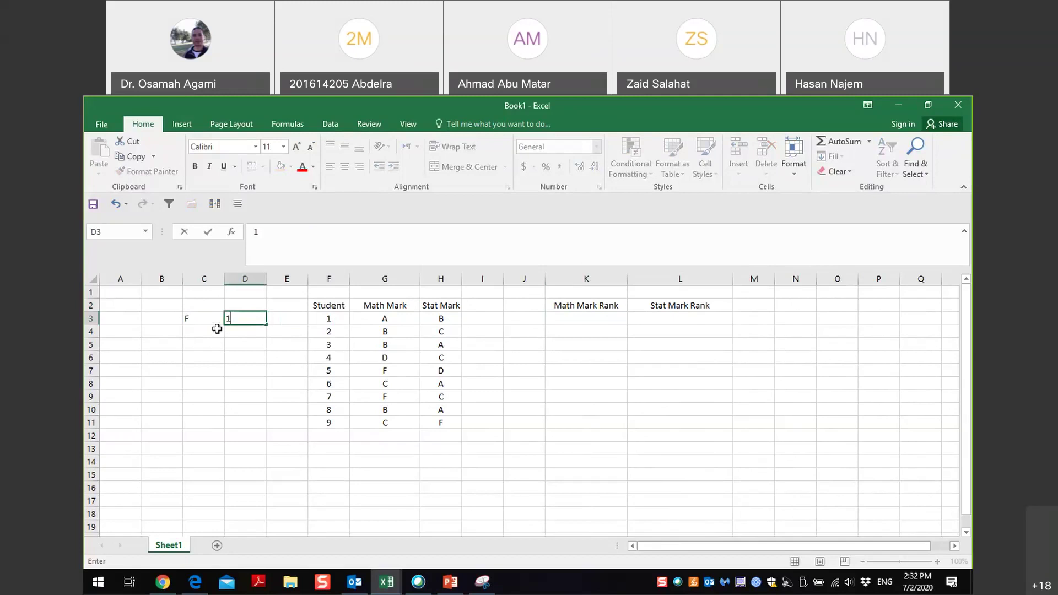
left_click(217, 329)
type("D")
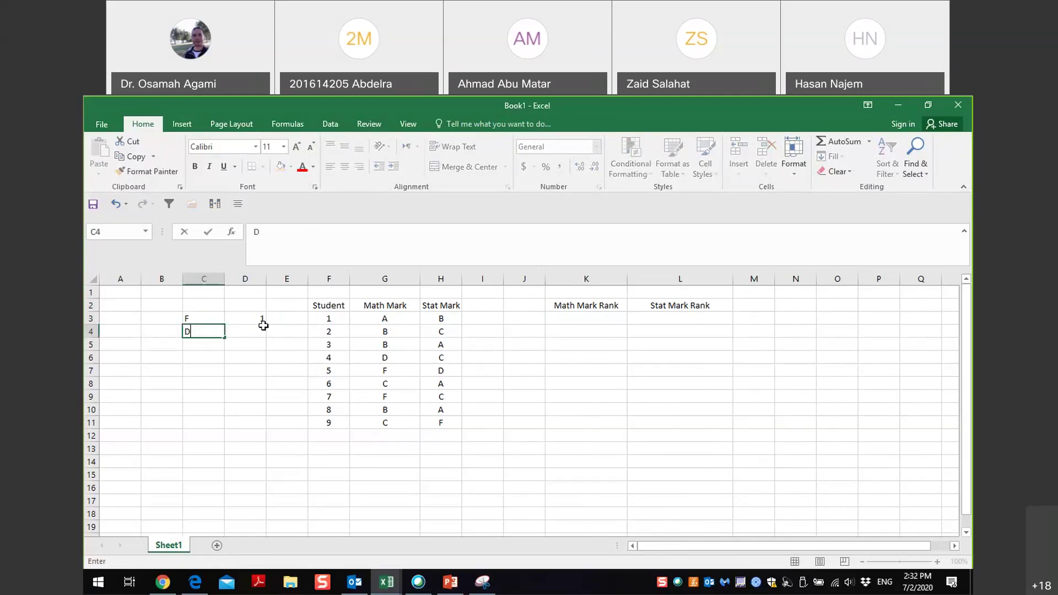
left_click(256, 327)
type("2")
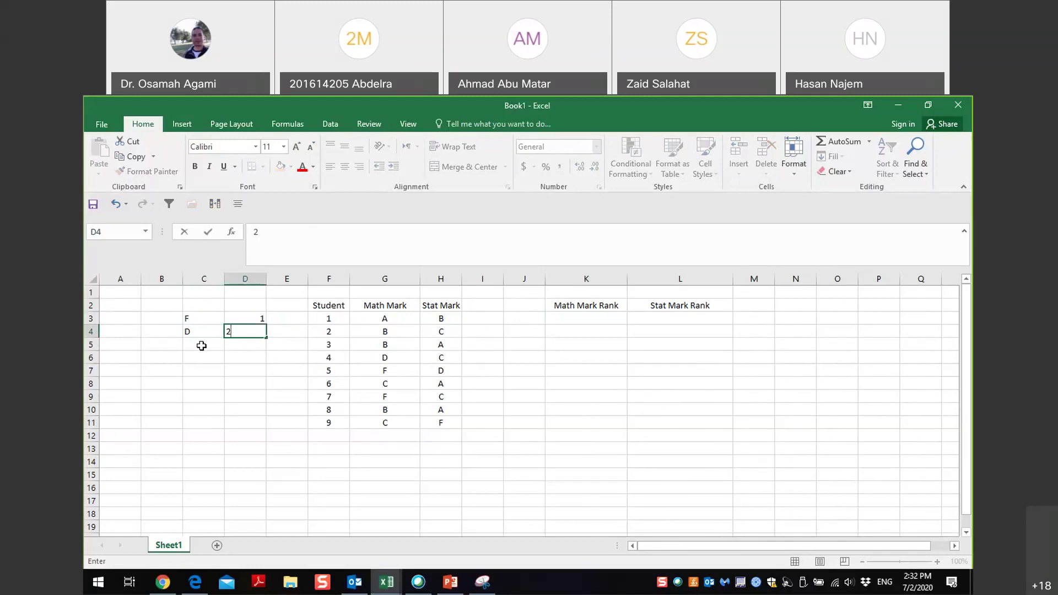
Add grade C with rank 3 and grade B with rank 4 to the key in C5:D6.
left_click(202, 346)
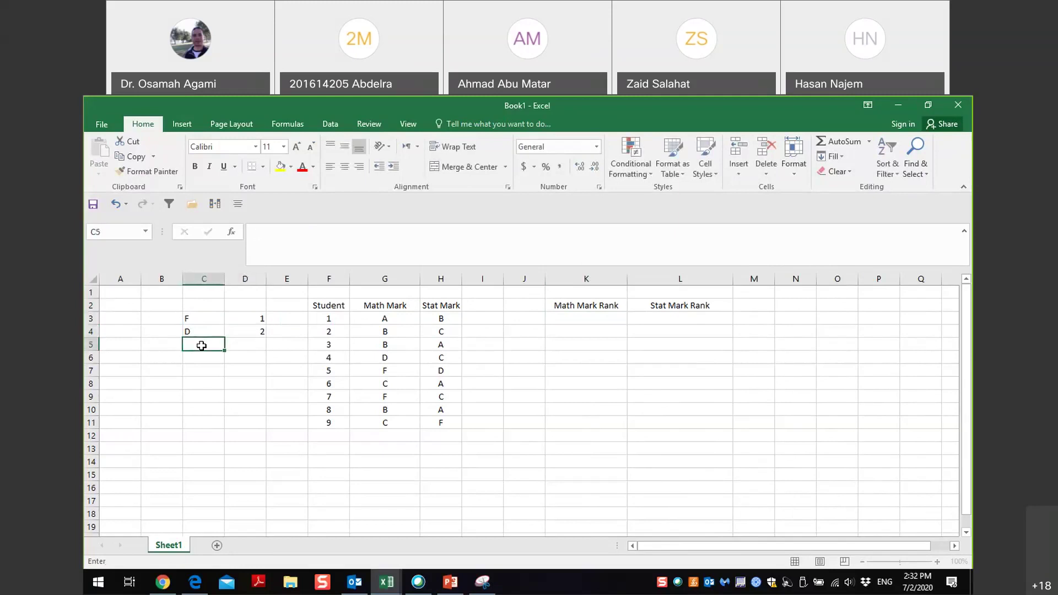
left_click(234, 346)
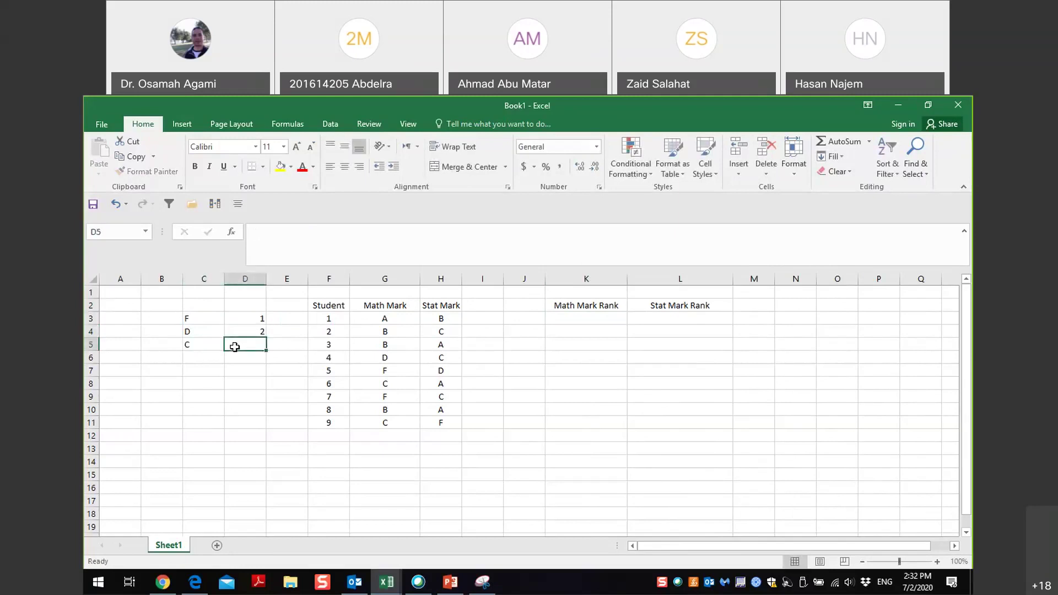
type("3")
left_click(210, 359)
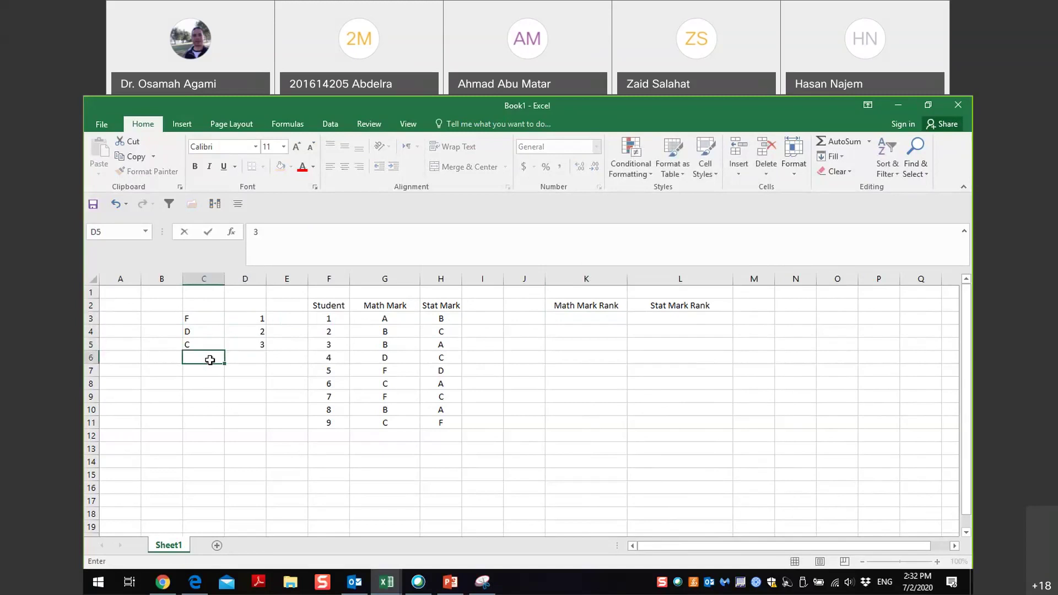
type("B")
left_click(260, 357)
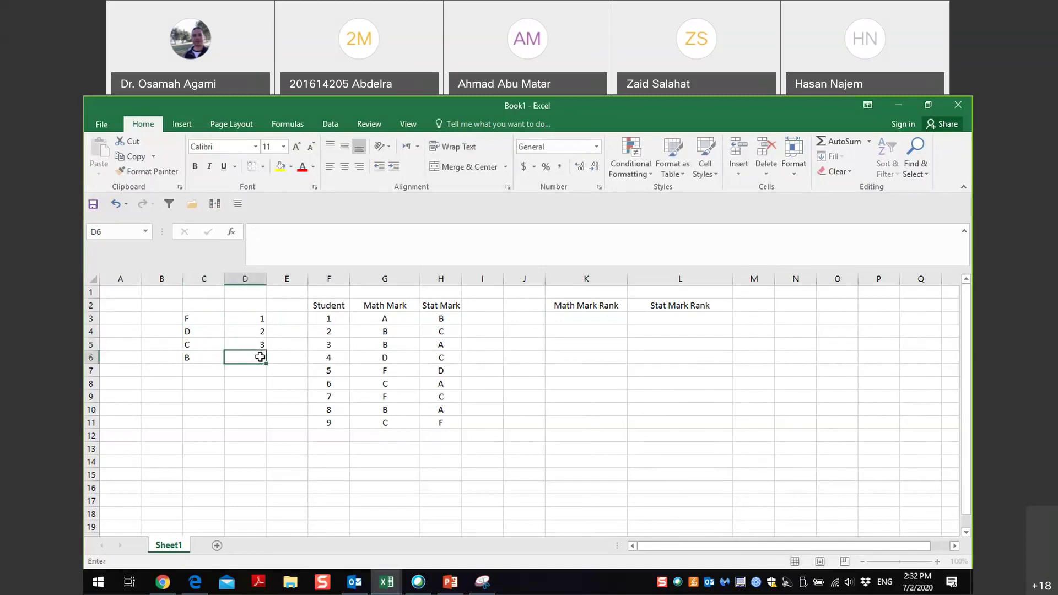
type("4")
Complete the grade-to-rank key in C7:D7 with grade A and rank 5.
left_click(218, 373)
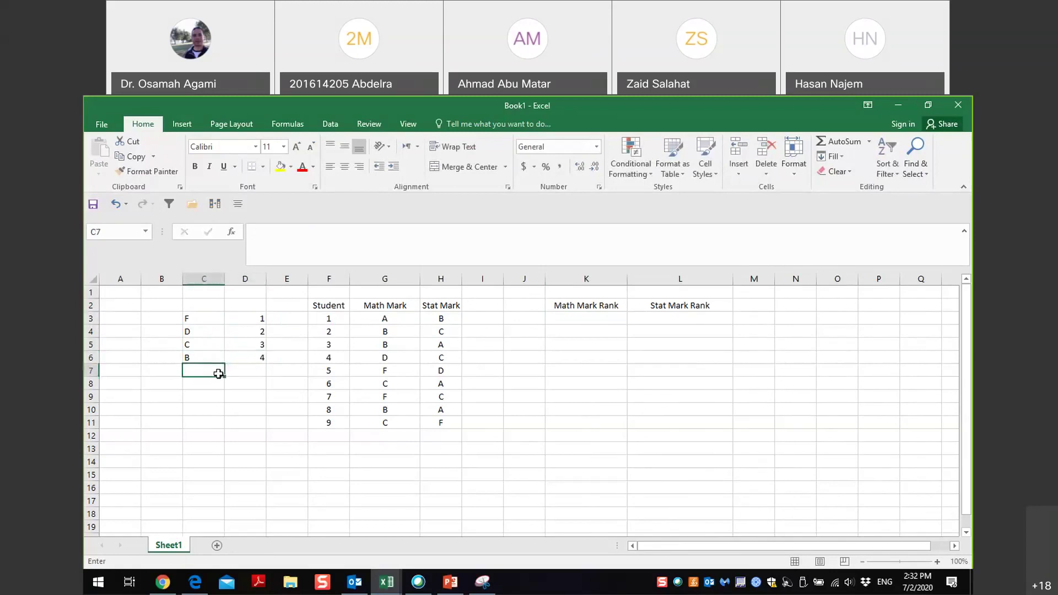
type("A")
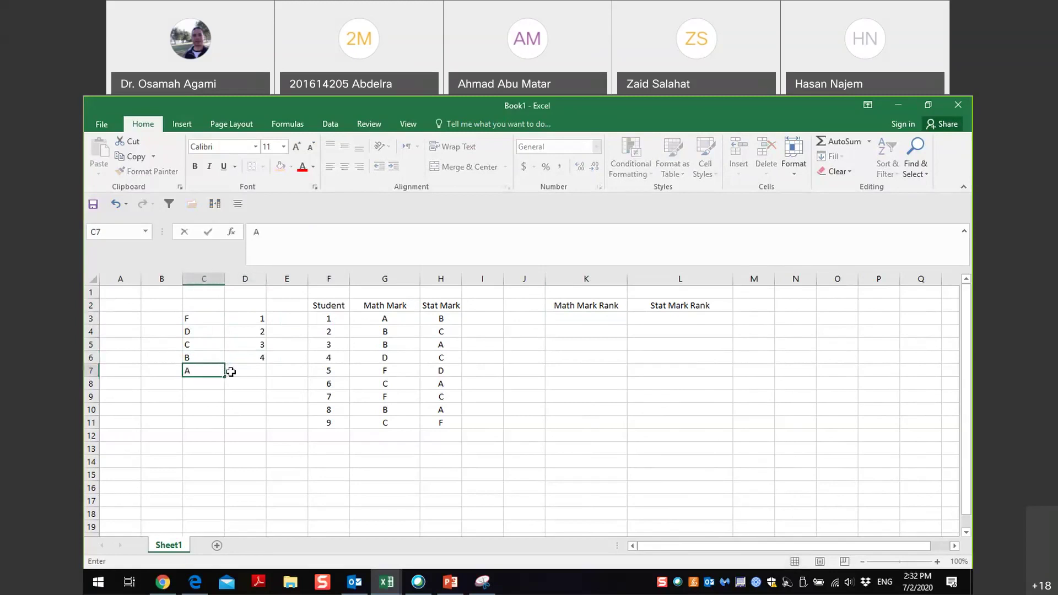
left_click(234, 372)
type("5")
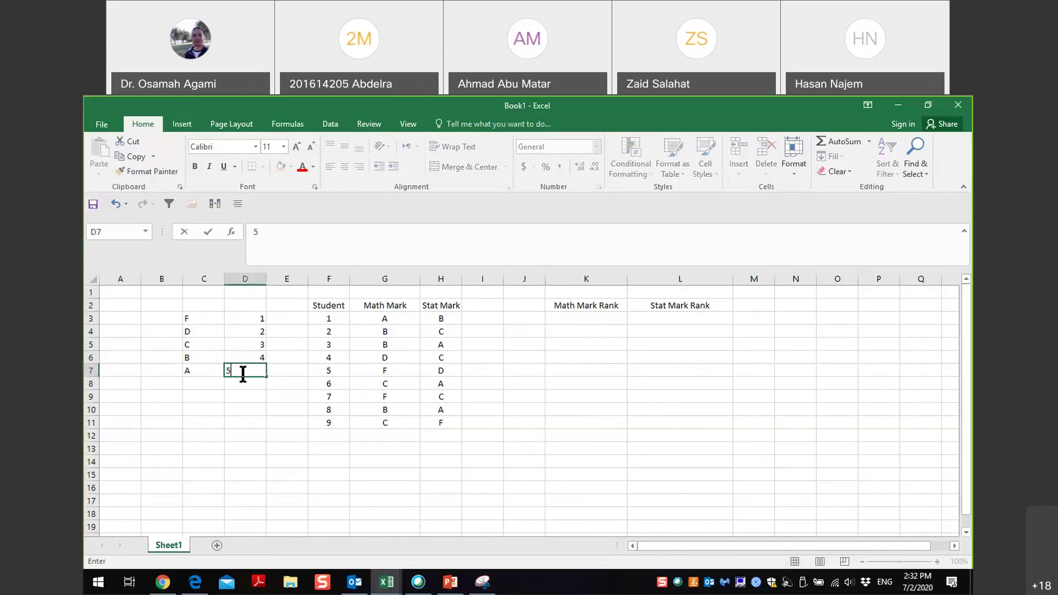
left_click(540, 380)
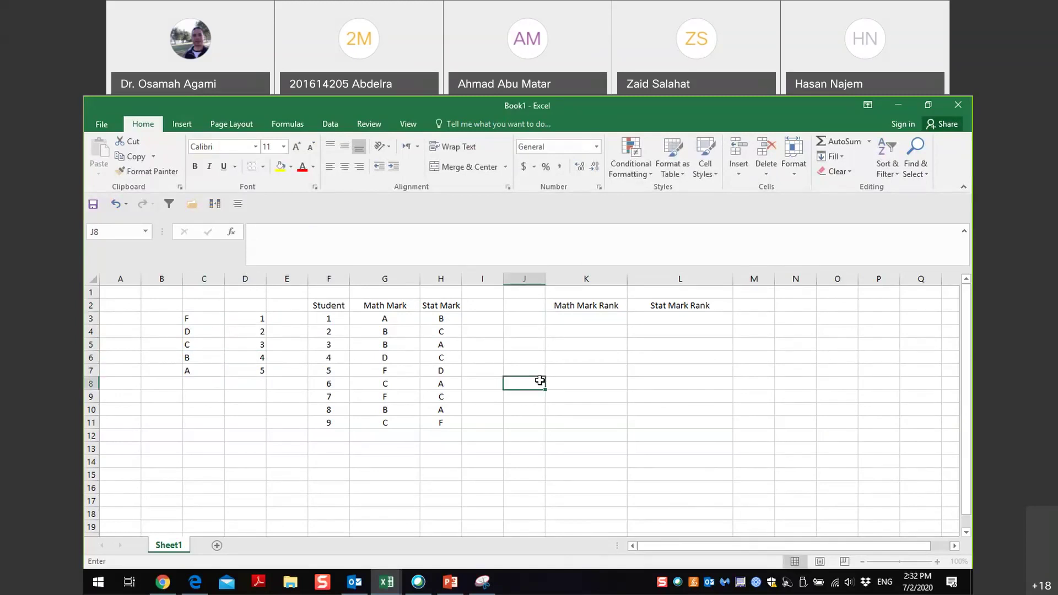
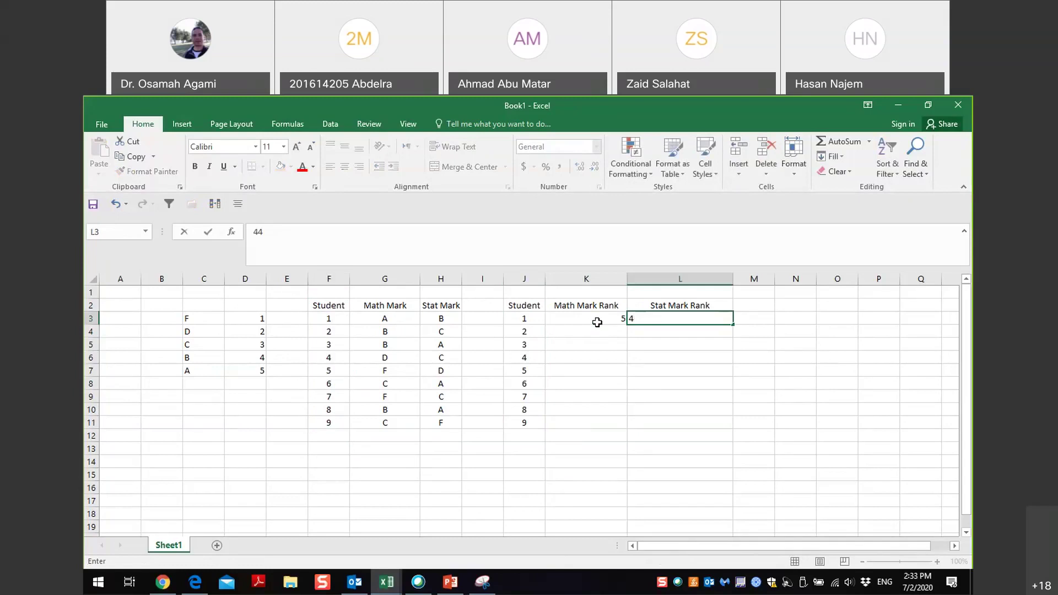
Enter Math Mark Rank 4 and Stat Mark Rank 3 for student 2.
left_click(598, 326)
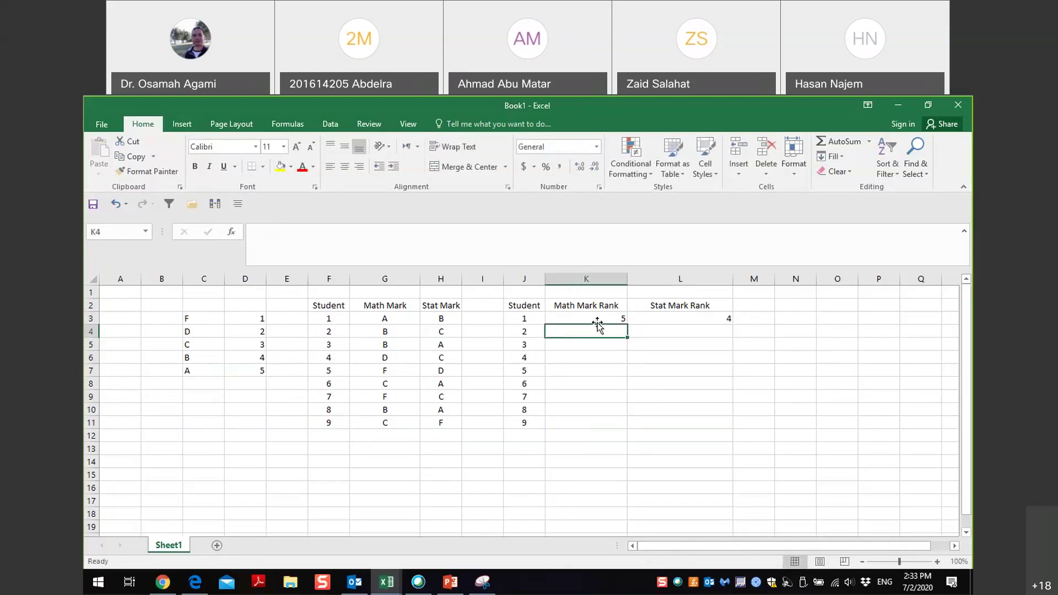
type("4")
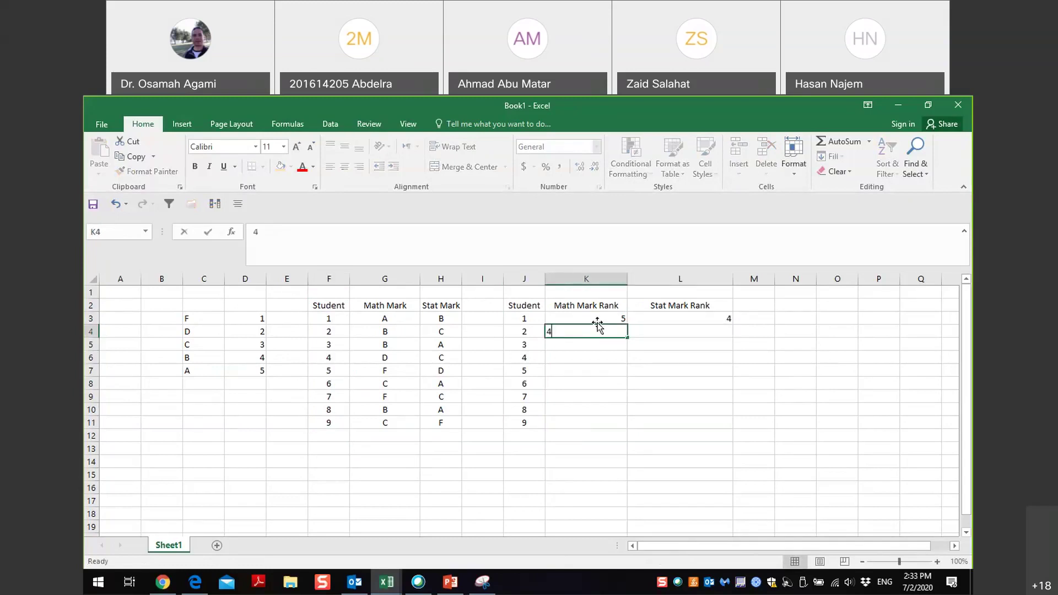
key("Tab")
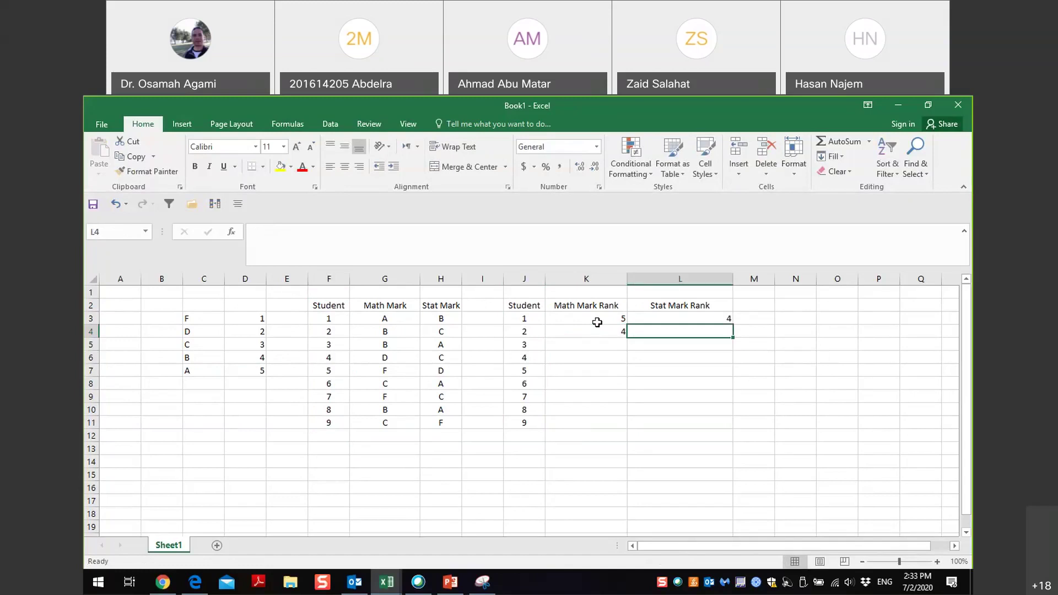
type("3")
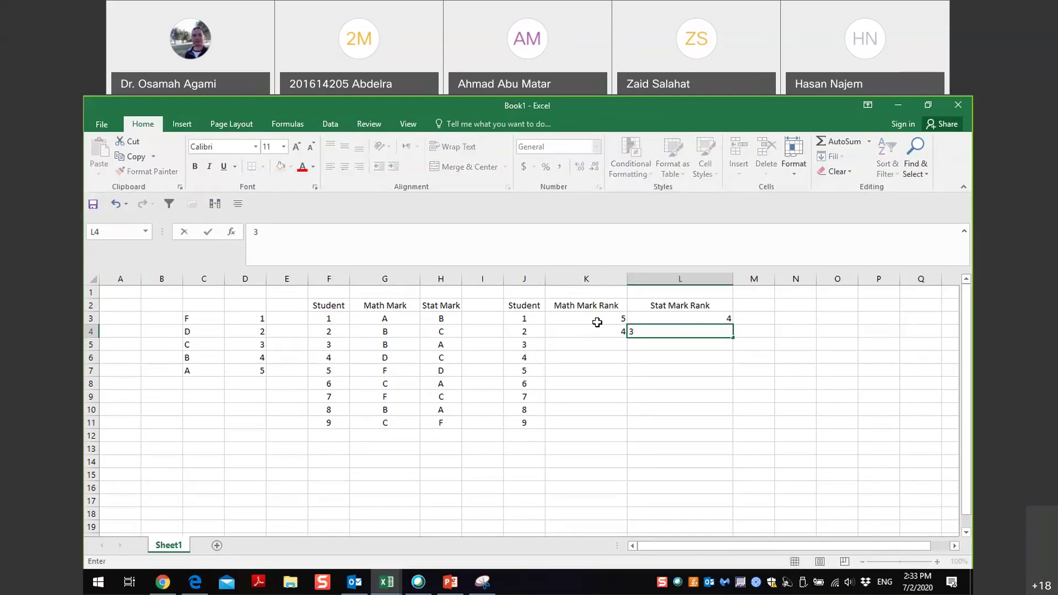
Enter Math Mark Rank 4 and Stat Mark Rank 5 for student 3.
key("Tab")
key("Return")
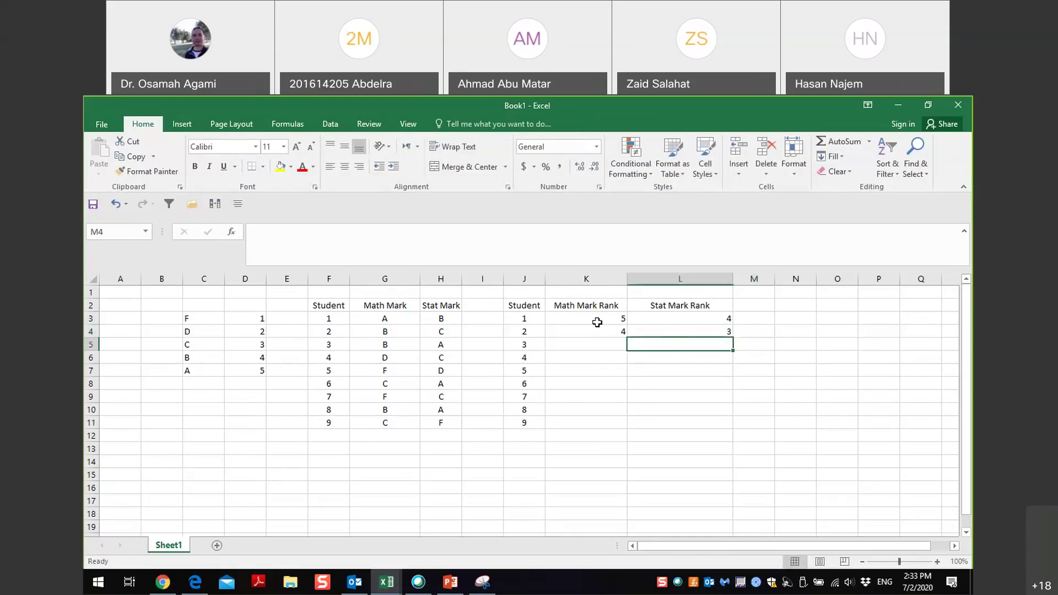
key("Left")
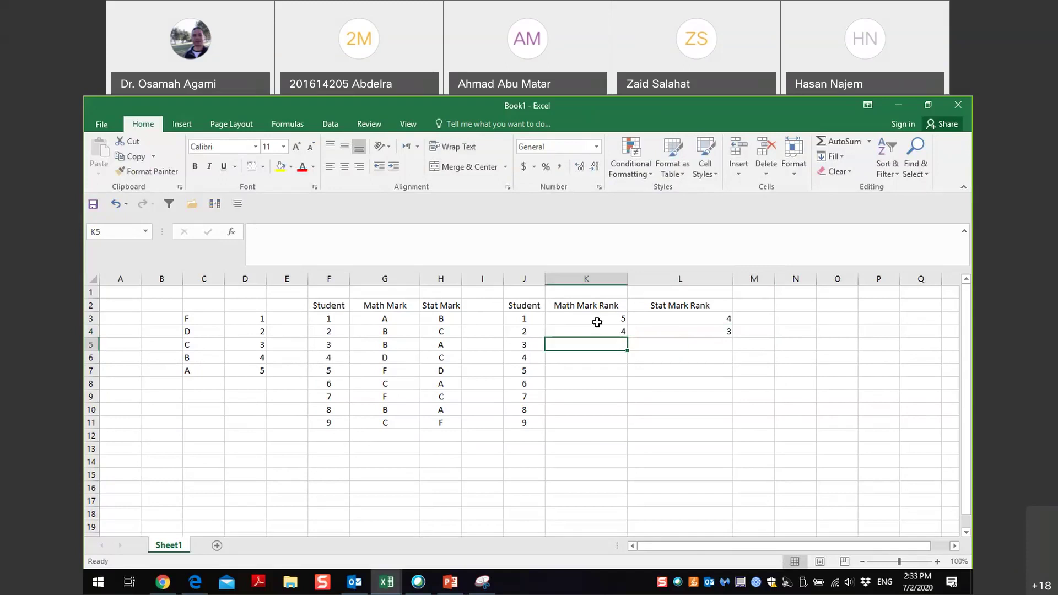
type("4")
key("Tab")
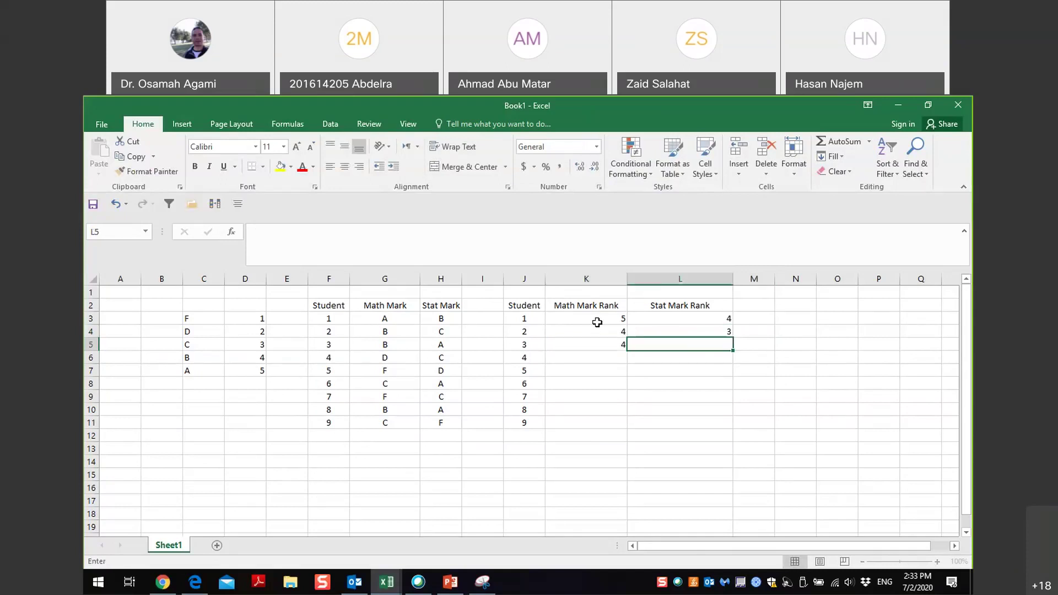
type("5")
key("Return")
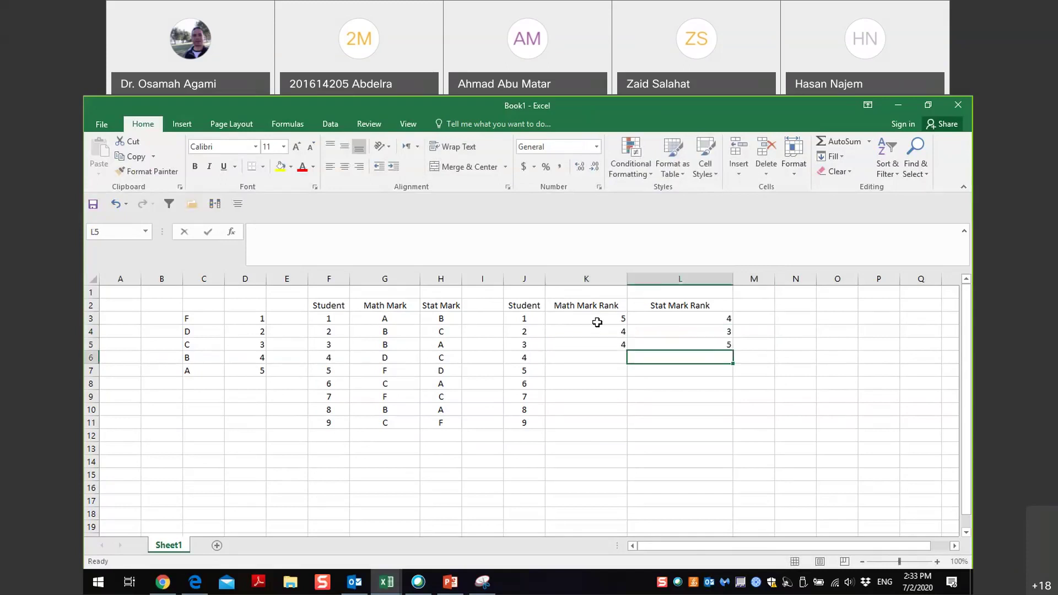
Enter Math Mark Rank 2 and Stat Mark Rank 3 for student 4.
key("Left")
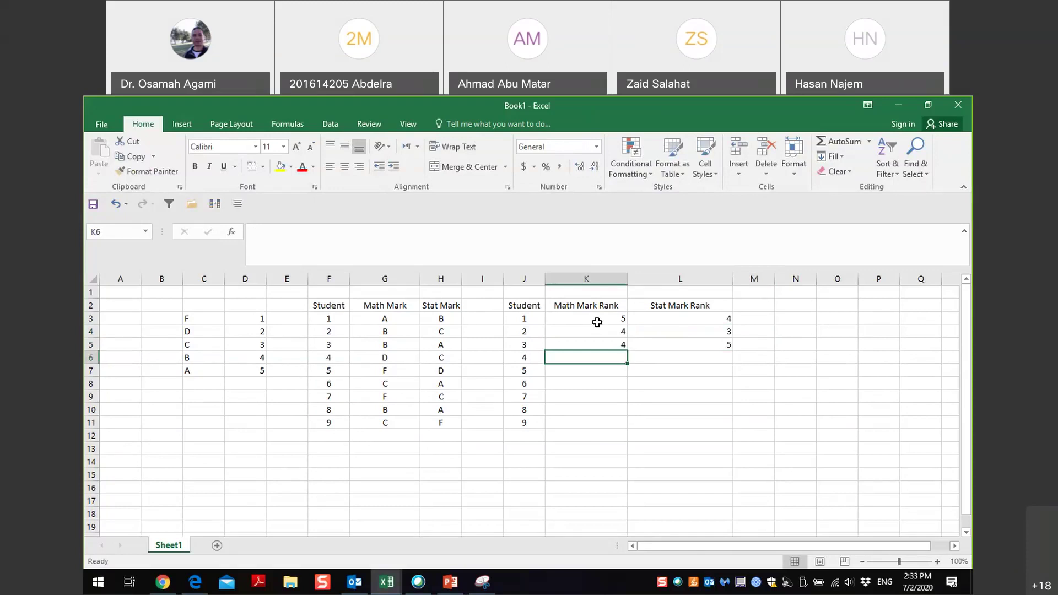
type("2")
key("Tab")
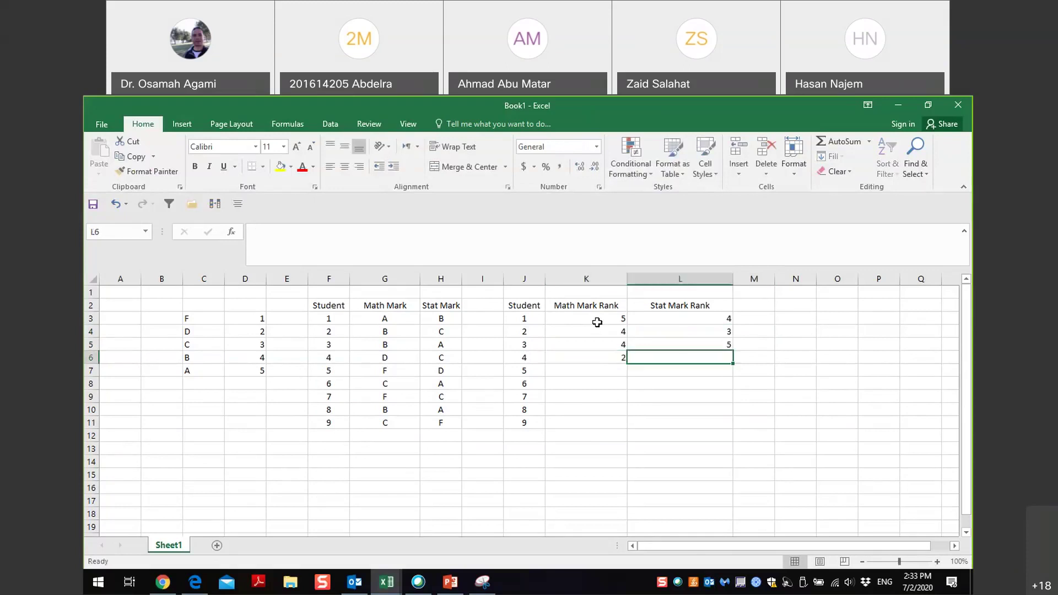
type("3")
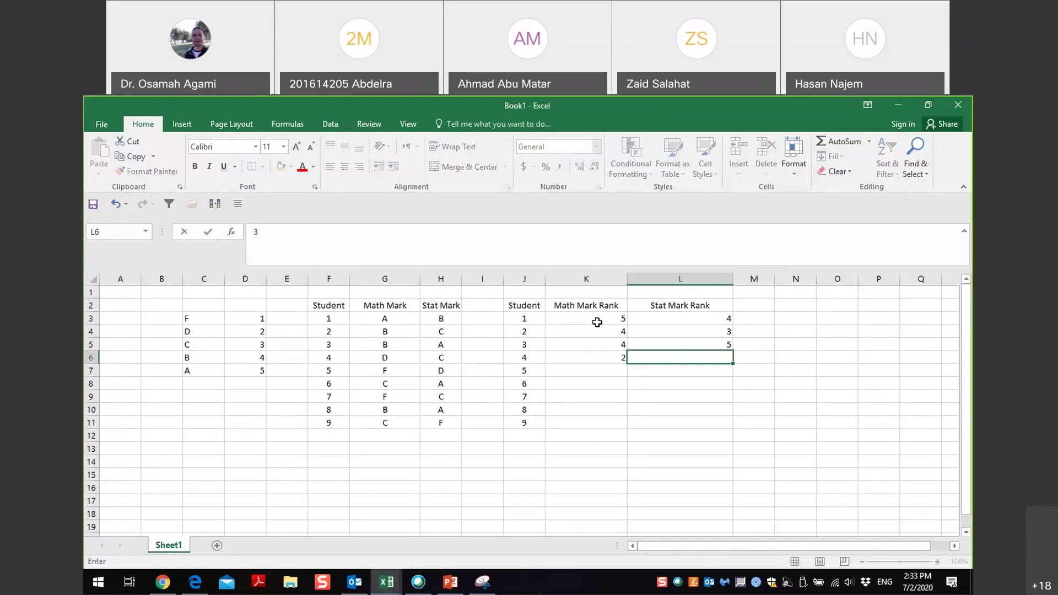
key("Return")
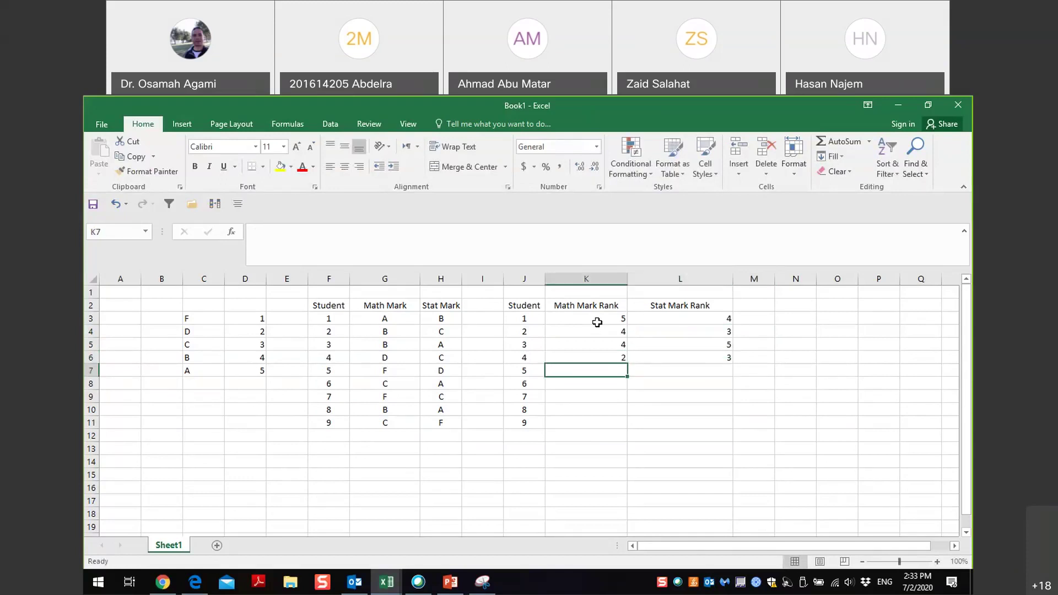
Enter Math and Stat Mark Ranks 1 and 2 for student 5, and 3 and 5 for student 6.
type("1")
key("Tab")
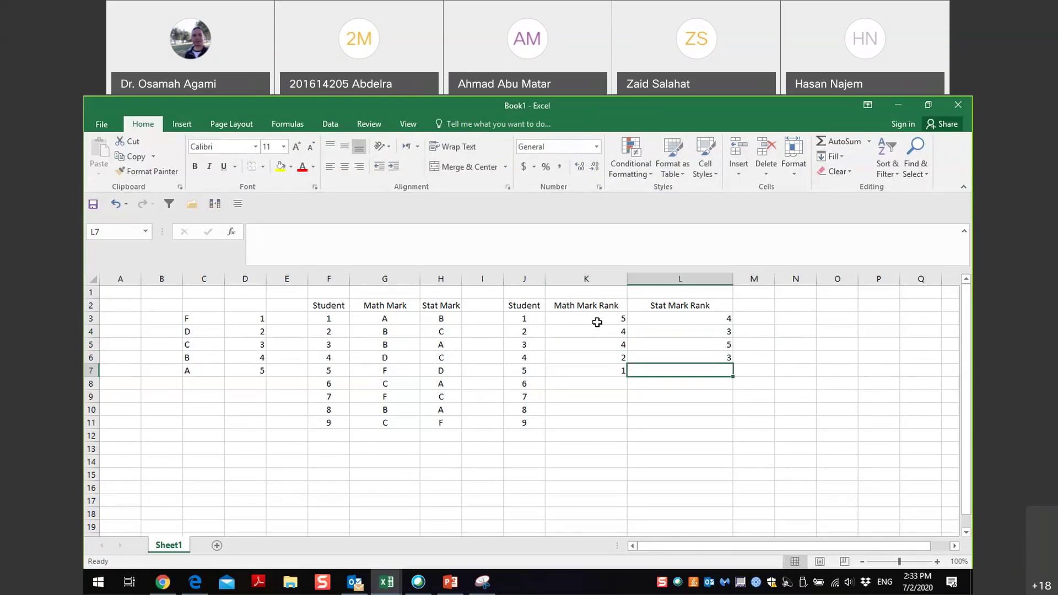
type("2")
key("Return")
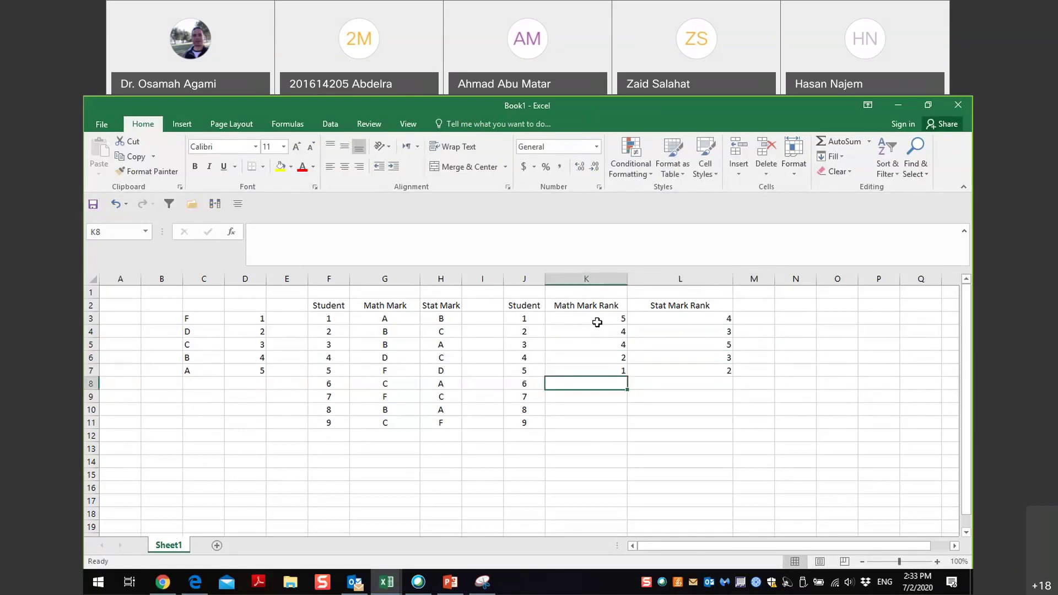
key("Tab")
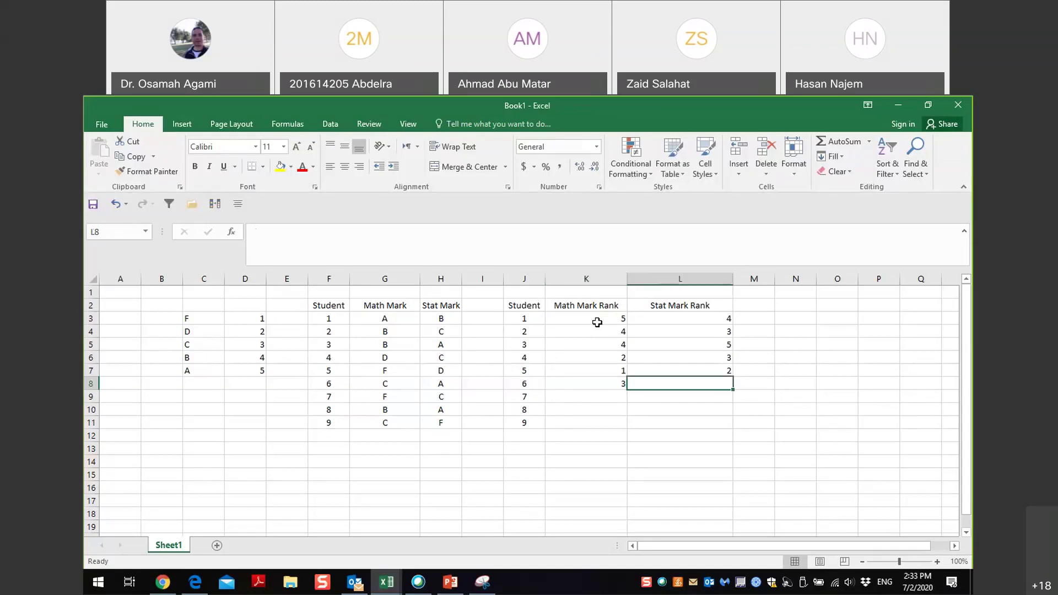
type("5")
key("Return")
key("Left")
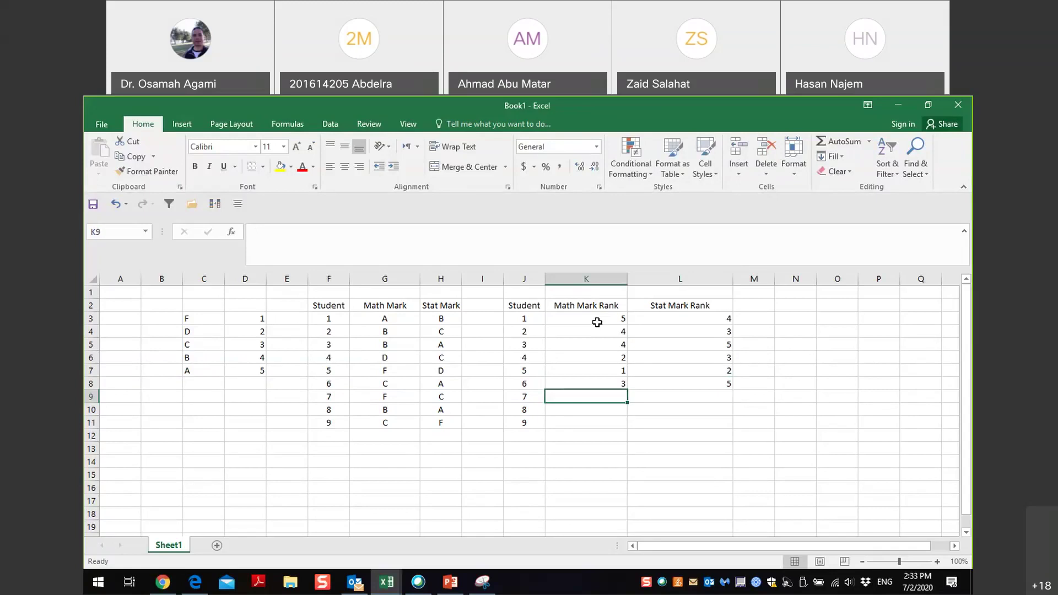
Enter Math and Stat Mark Ranks 1 and 3 for student 7, and 4 and 5 for student 8.
type("1")
key("Tab")
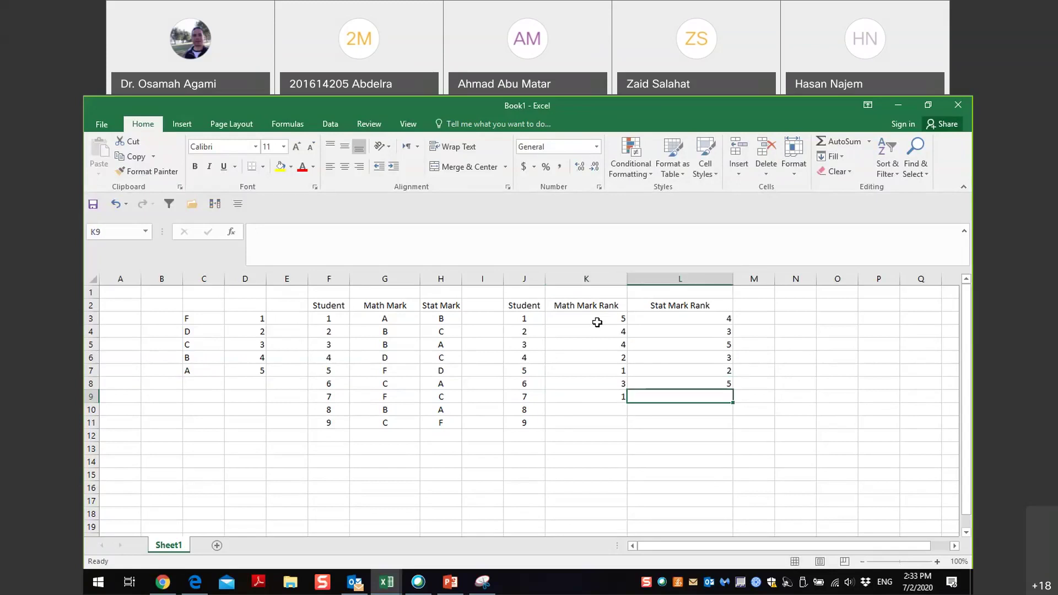
type("3")
key("Return")
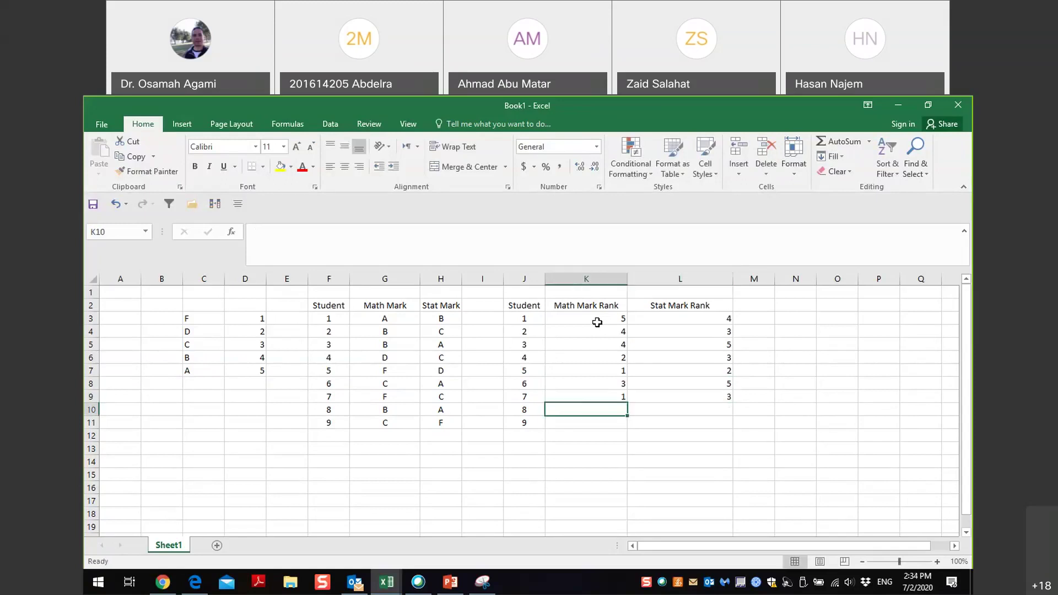
type("4")
key("Tab")
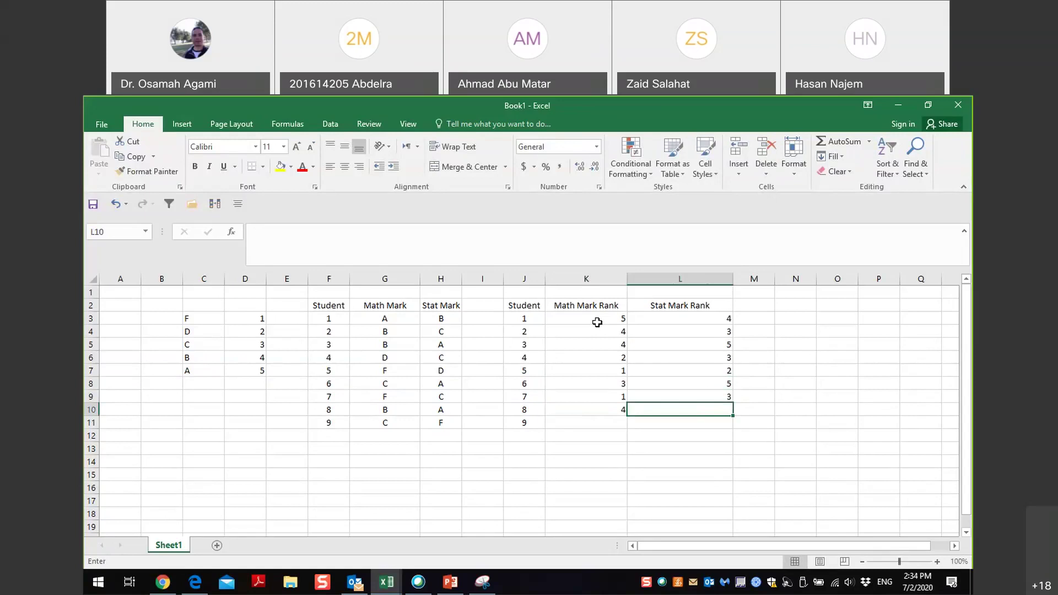
type("5")
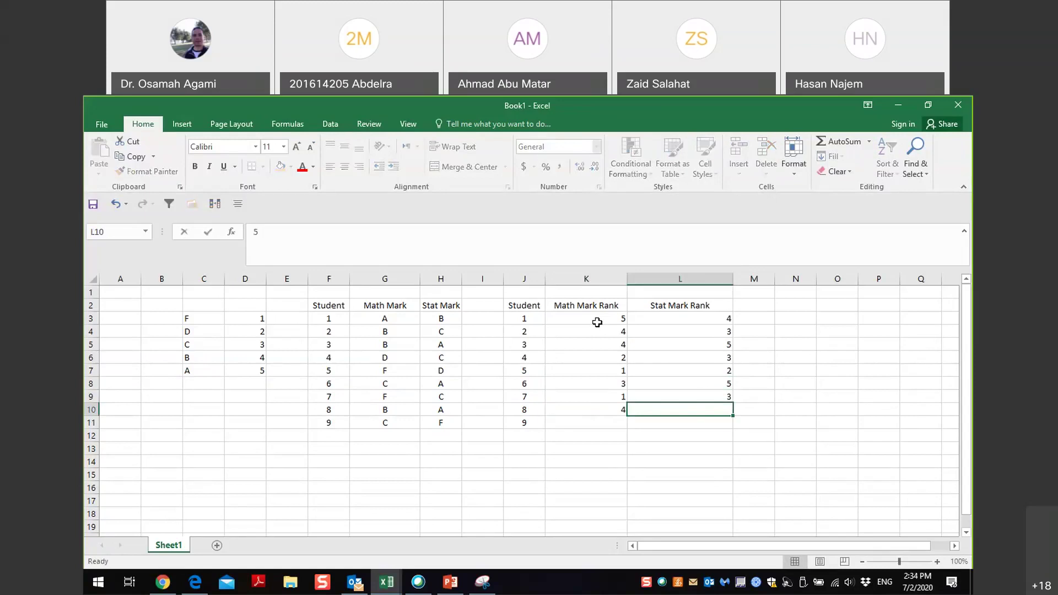
key("Return")
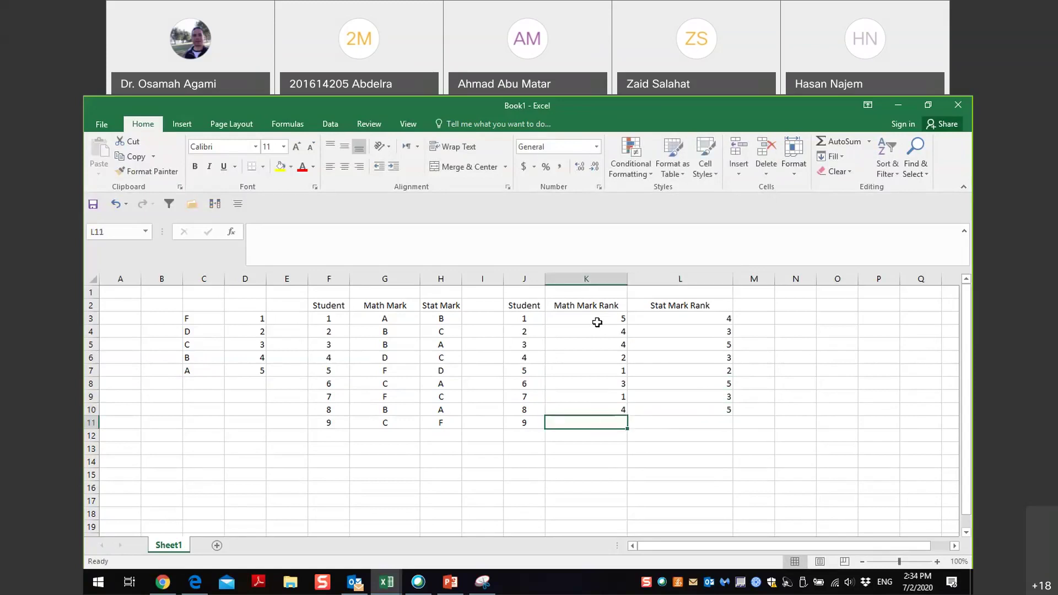
Enter Math Mark Rank 3 and Stat Mark Rank 1 for student 9, and center the ranks in K3:L11.
type("3")
key("Tab")
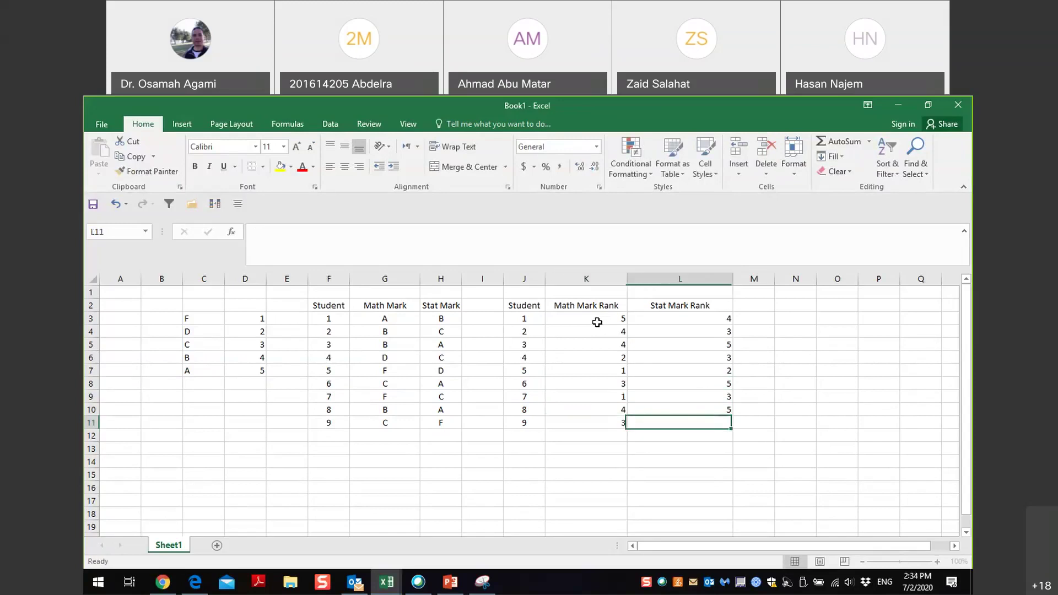
type("1")
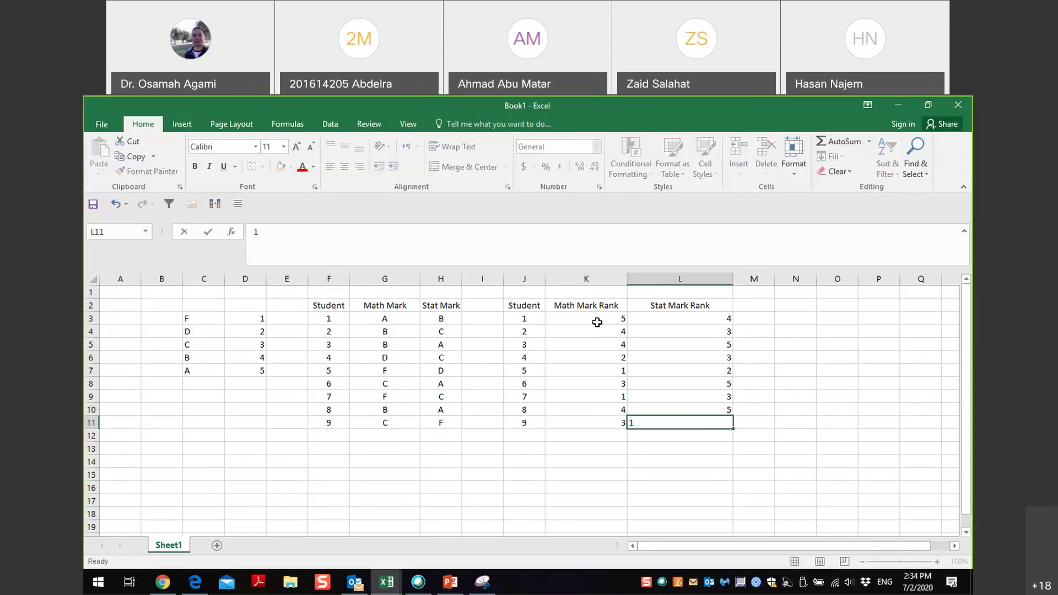
key("Tab")
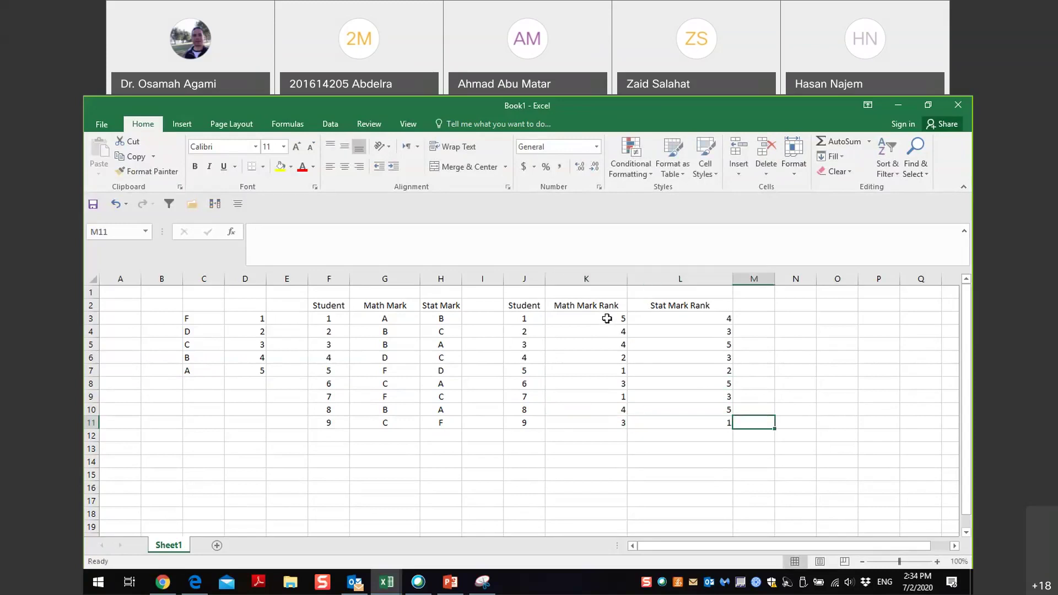
left_click_drag(608, 318, 665, 425)
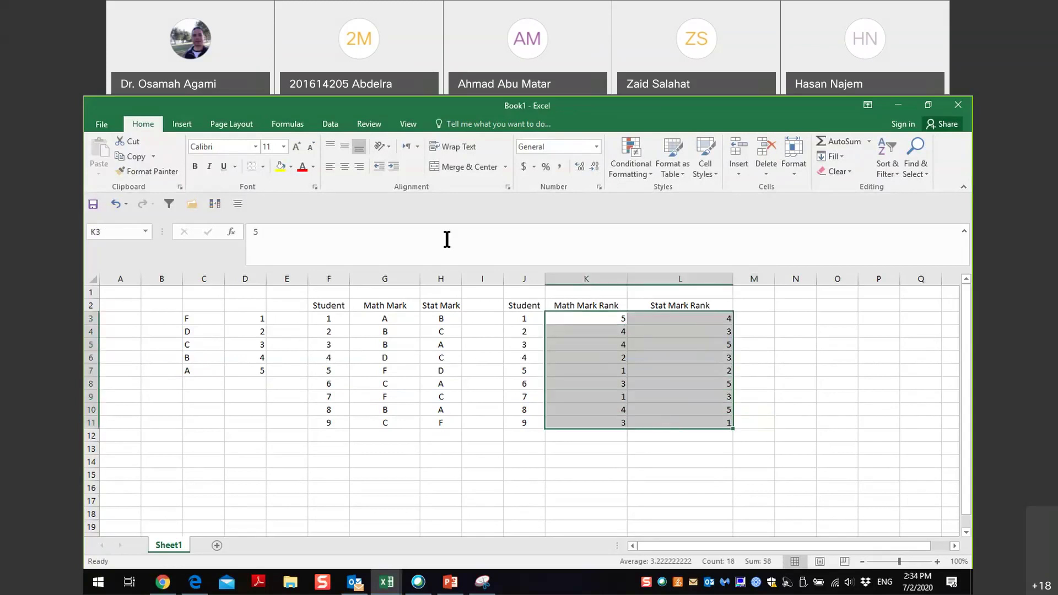
left_click(345, 165)
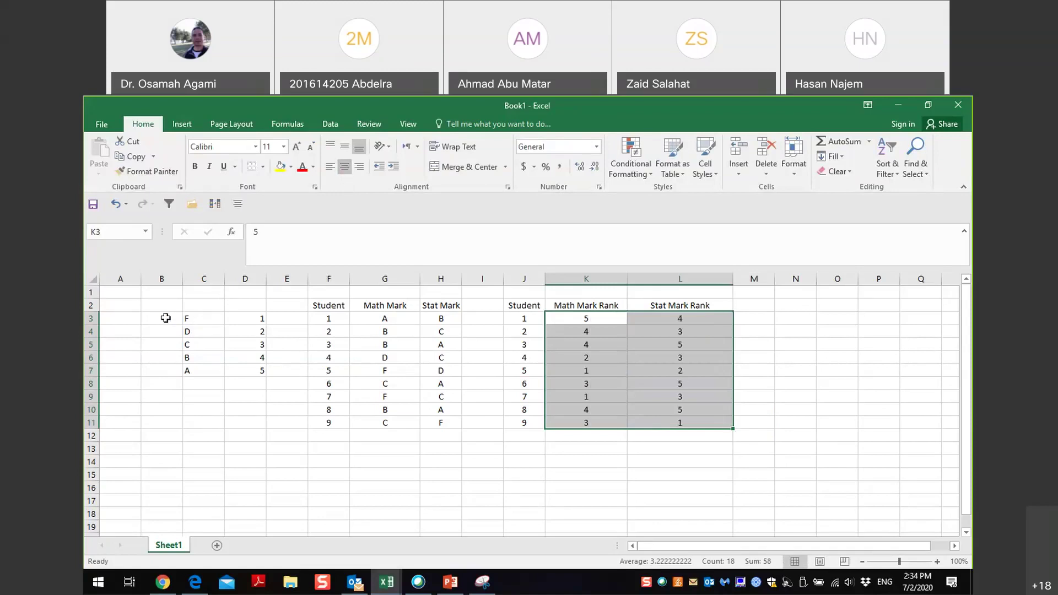
List the grades A, B, C, D and F down cells O3:O7 for an alternative ranking key.
left_click(836, 316)
type("A")
left_click(838, 335)
type("B")
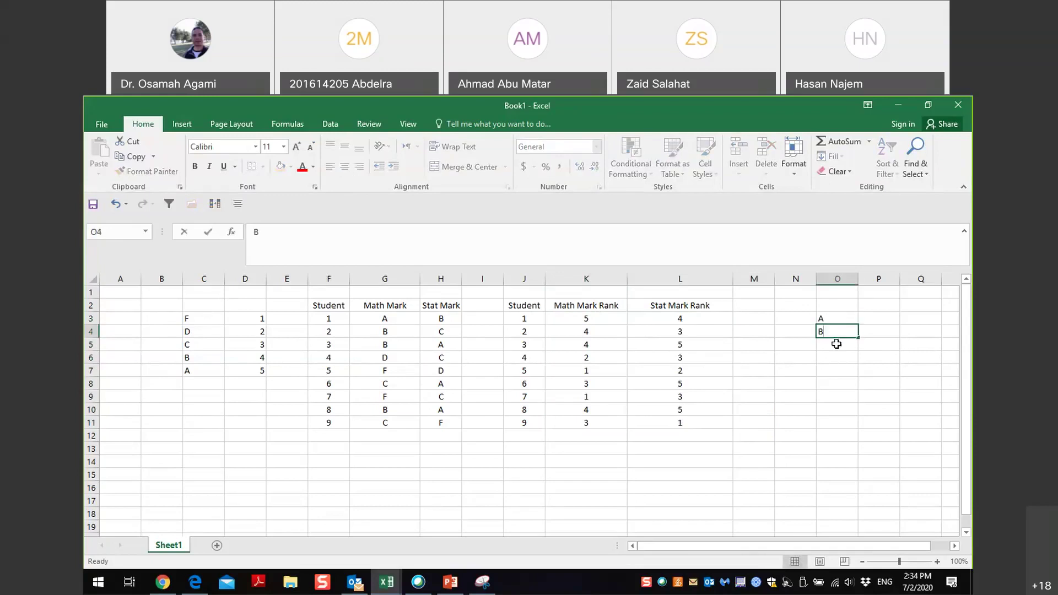
left_click(837, 343)
type("C")
left_click(836, 357)
type("D")
left_click(833, 371)
type("F")
Assign ranks 1 to 5 in P3:P7 to the grades A through F.
left_click(878, 319)
type("1")
key("Return")
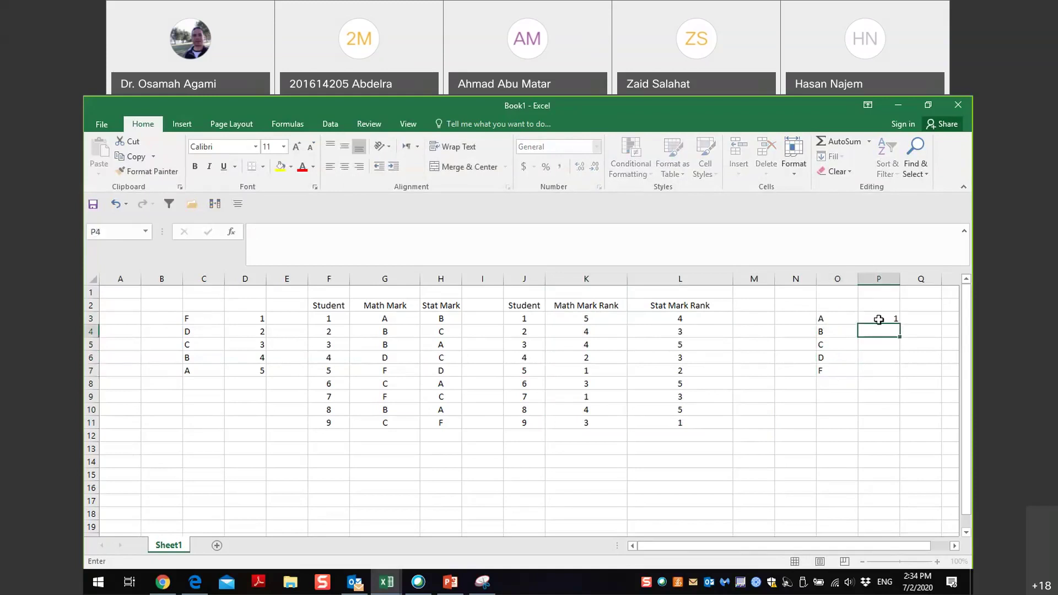
type("2")
key("Return")
type("3")
key("Return")
type("4")
key("Return")
type("5")
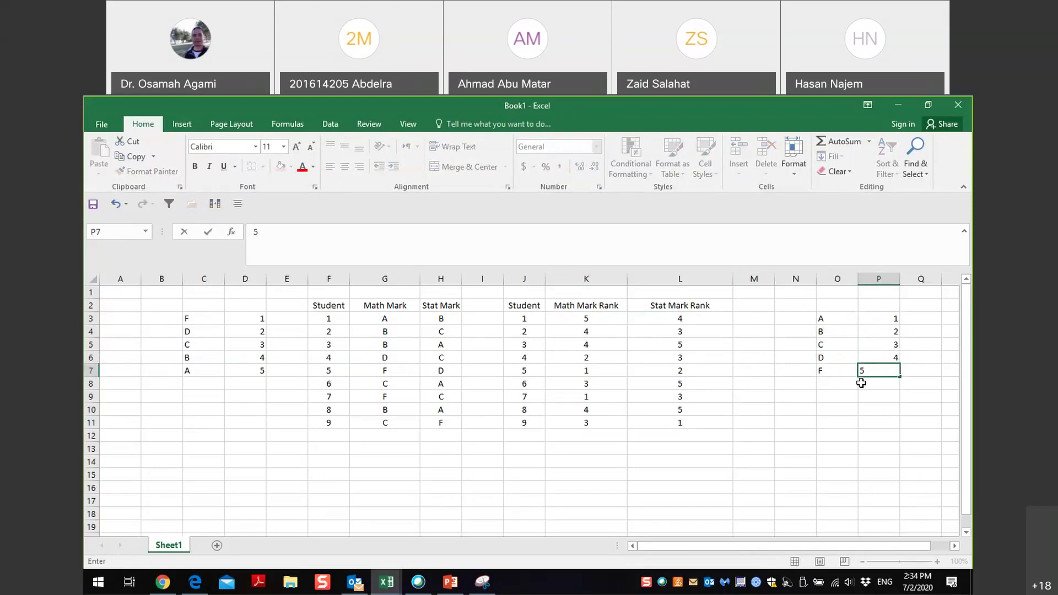
key("Return")
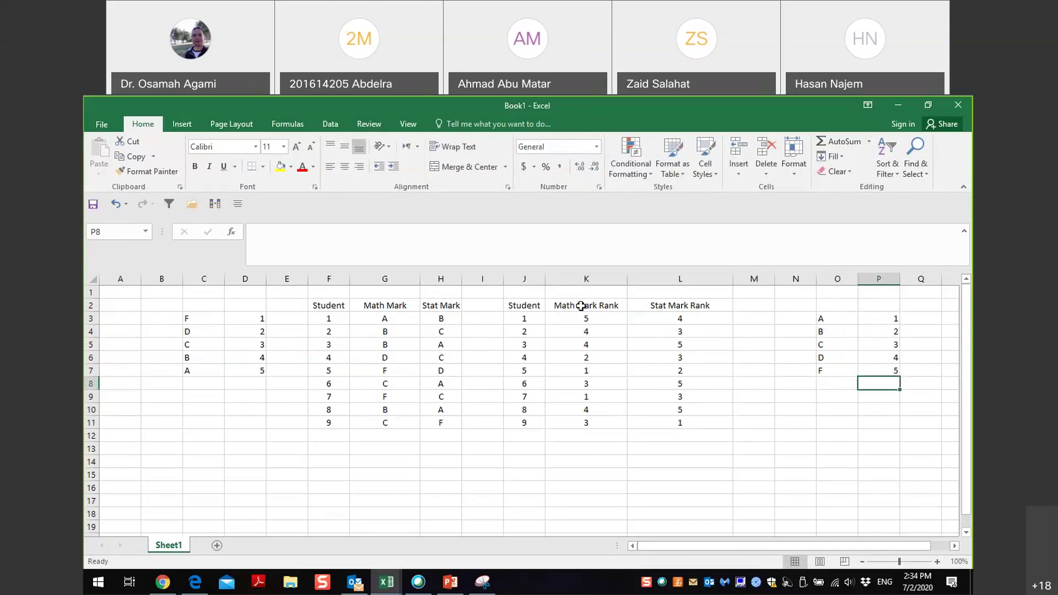
Insert a scatter chart of the Math and Stat Mark Ranks in K2:L11 and place it below the rank table.
left_click_drag(581, 305, 672, 420)
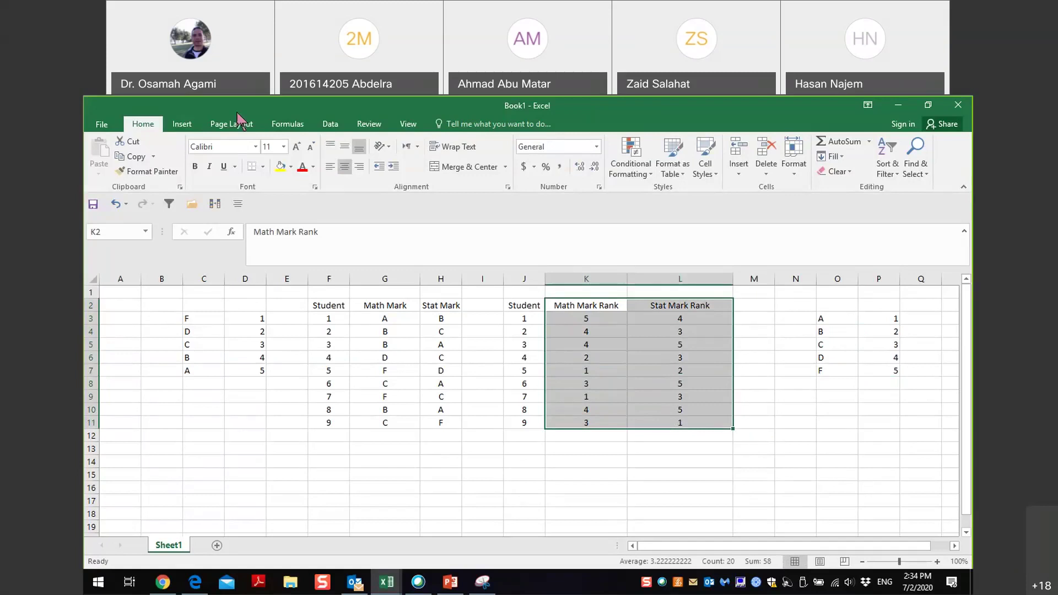
left_click(182, 124)
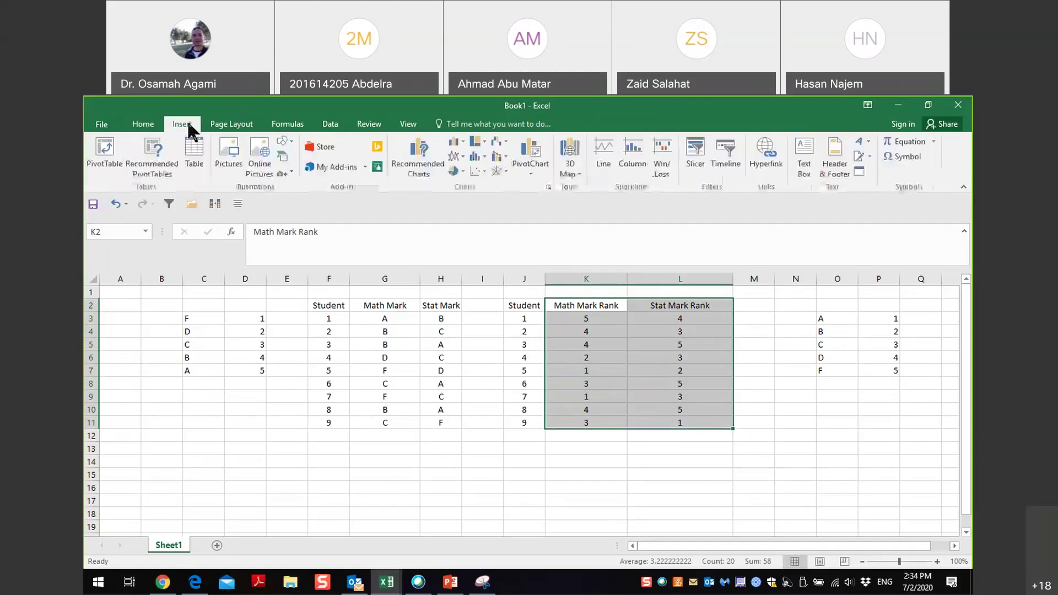
left_click(482, 171)
left_click(483, 205)
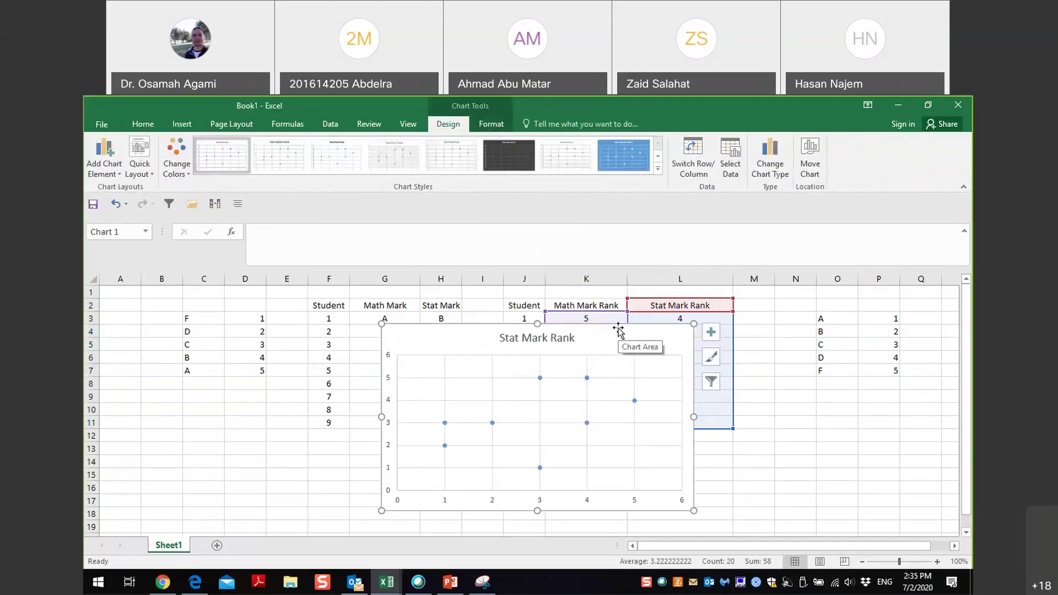
left_click_drag(624, 333, 660, 440)
Change the chart title to "Stat & Math Mark Rank" and move the chart beneath columns F to K, starting at row 12.
double_click(605, 443)
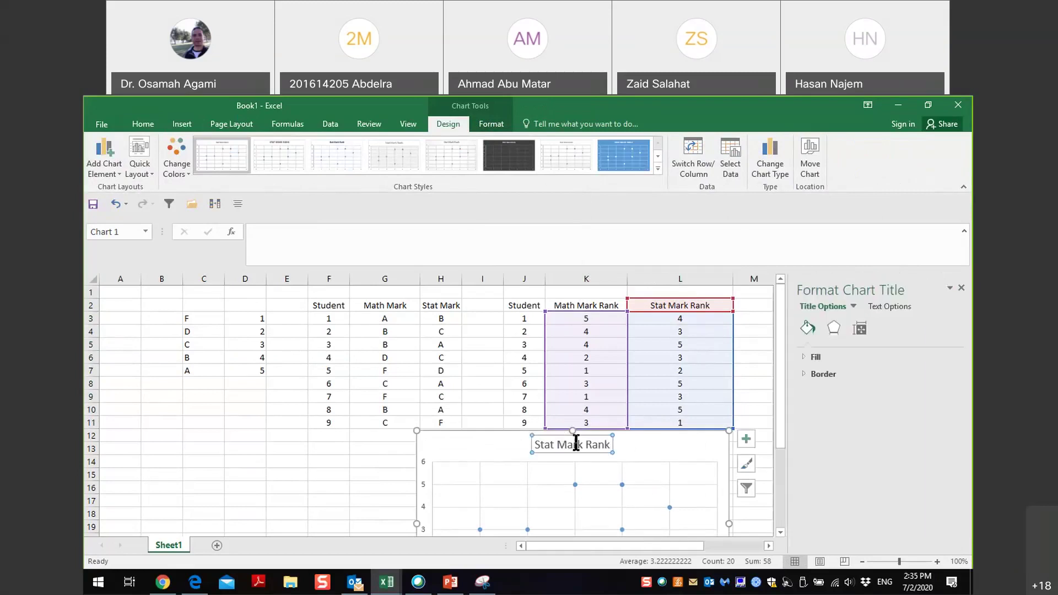
left_click(608, 445)
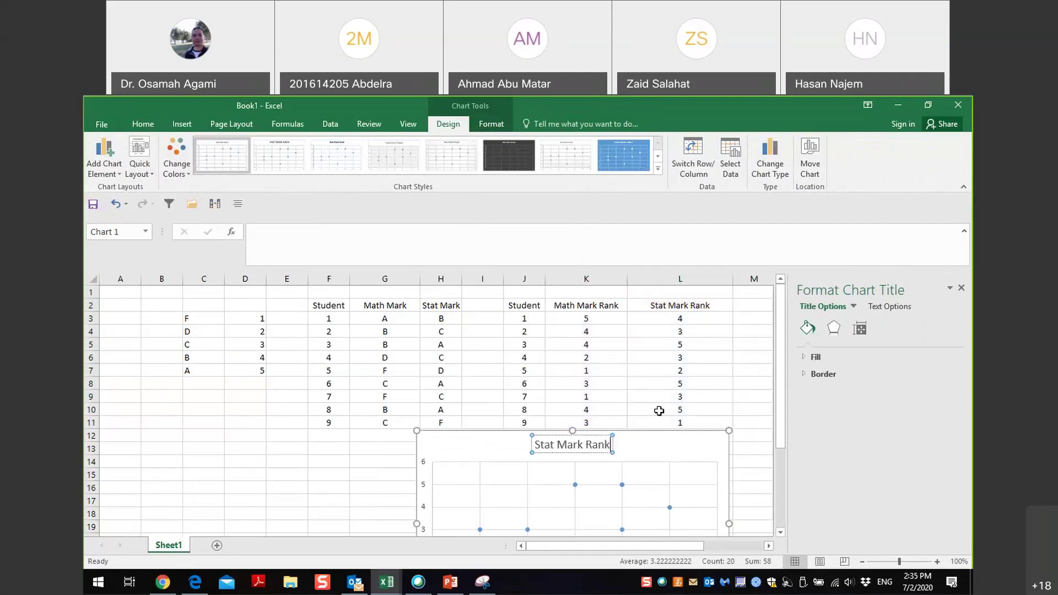
key("Left")
key("Left")
key("Left")
type("& Ma")
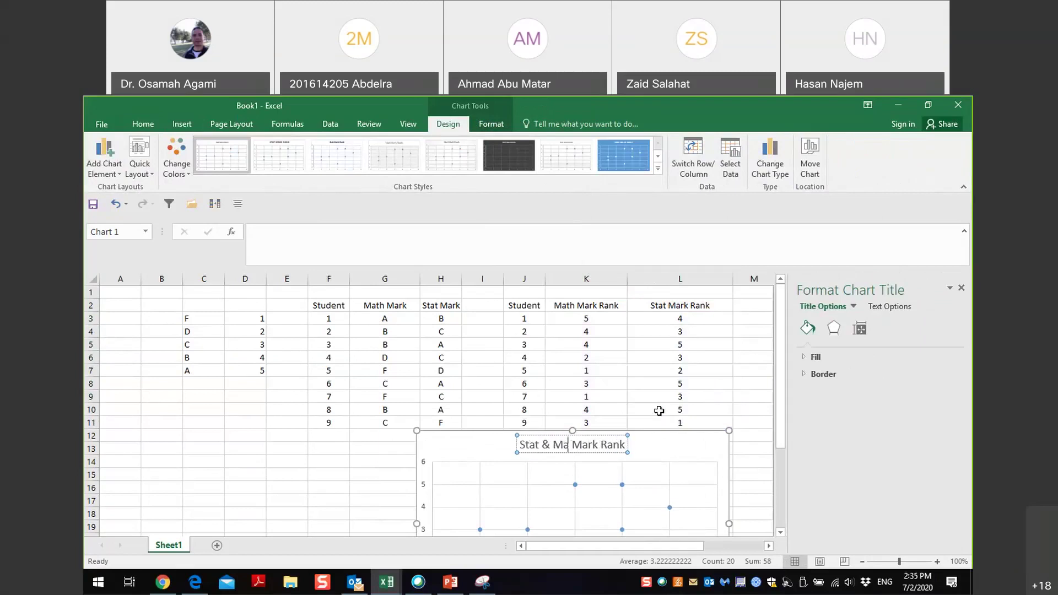
type("th")
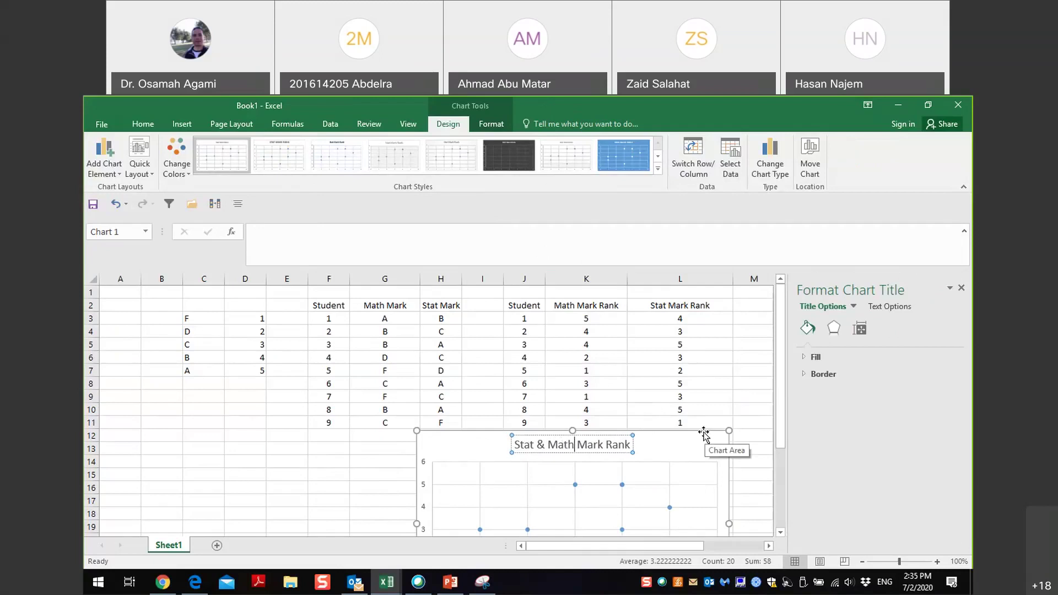
left_click_drag(701, 433, 598, 432)
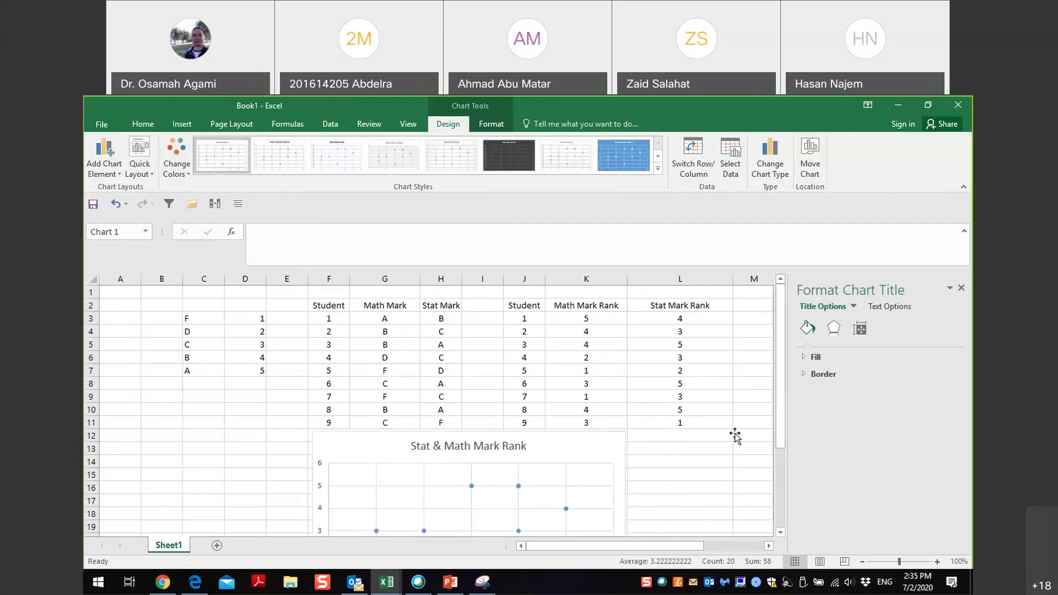
left_click_drag(777, 424, 781, 496)
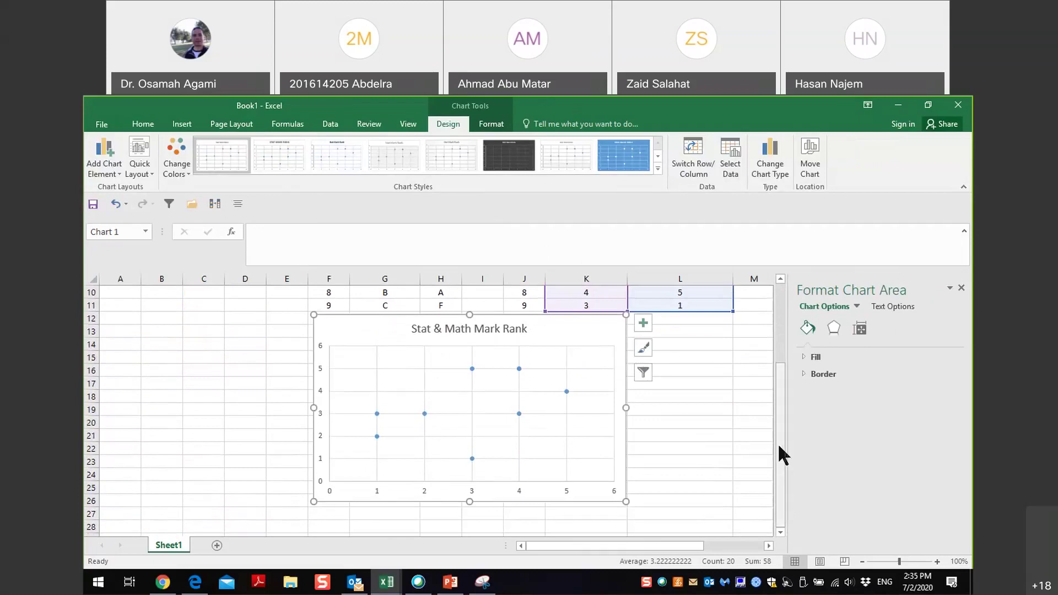
Close the Format Chart Area pane.
scroll(778, 442, "up", 1)
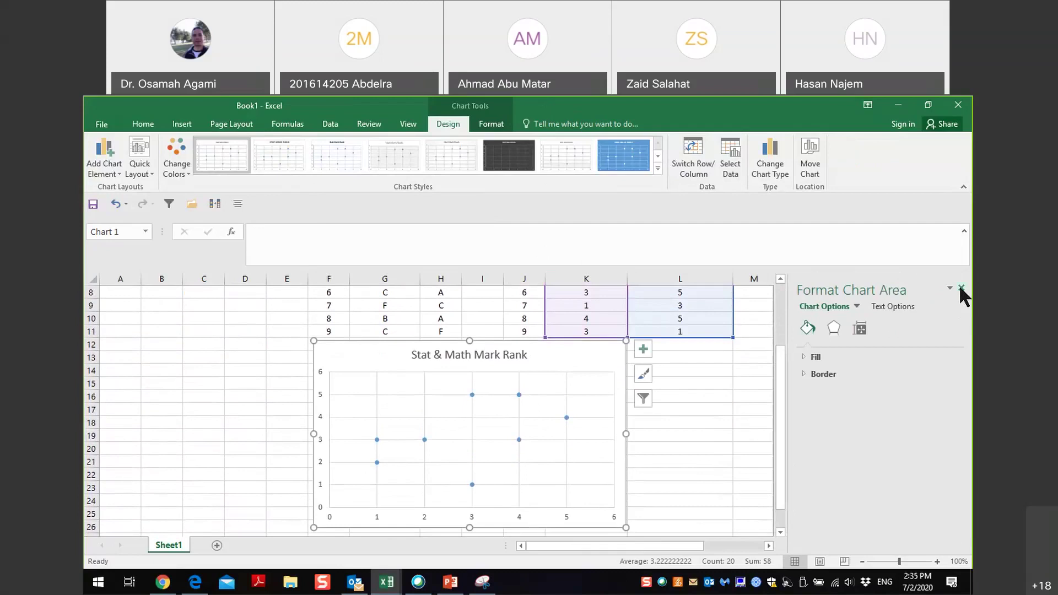
left_click(961, 288)
left_click_drag(969, 376, 970, 342)
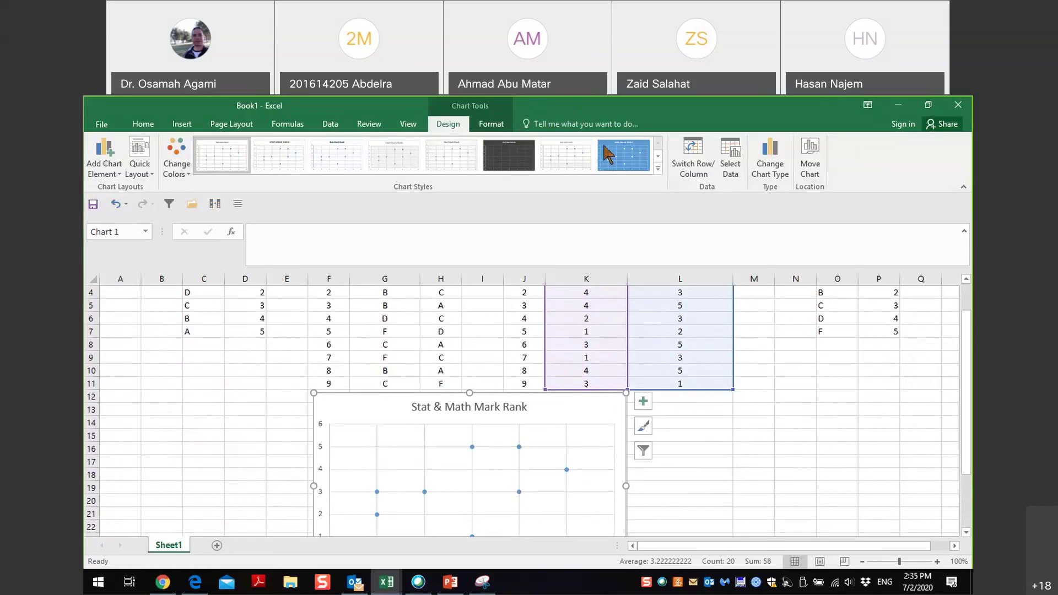
mouse_move(965, 395)
left_mouse_down()
mouse_move(966, 380)
mouse_move(967, 390)
left_mouse_up()
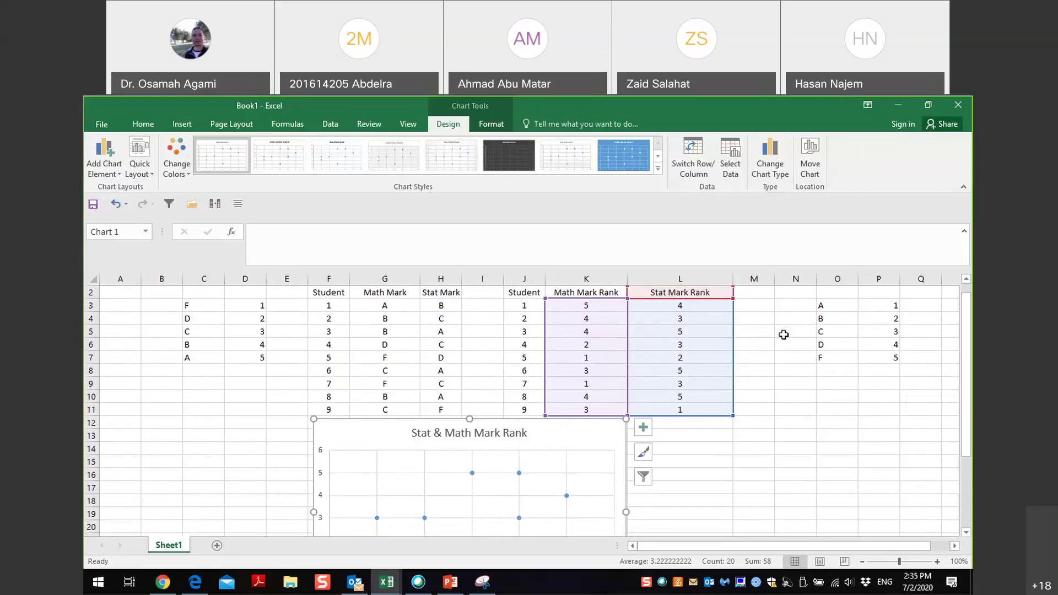
Label cell L13 "rp" with only the r set to font size 20.
left_click(748, 434)
left_click(701, 435)
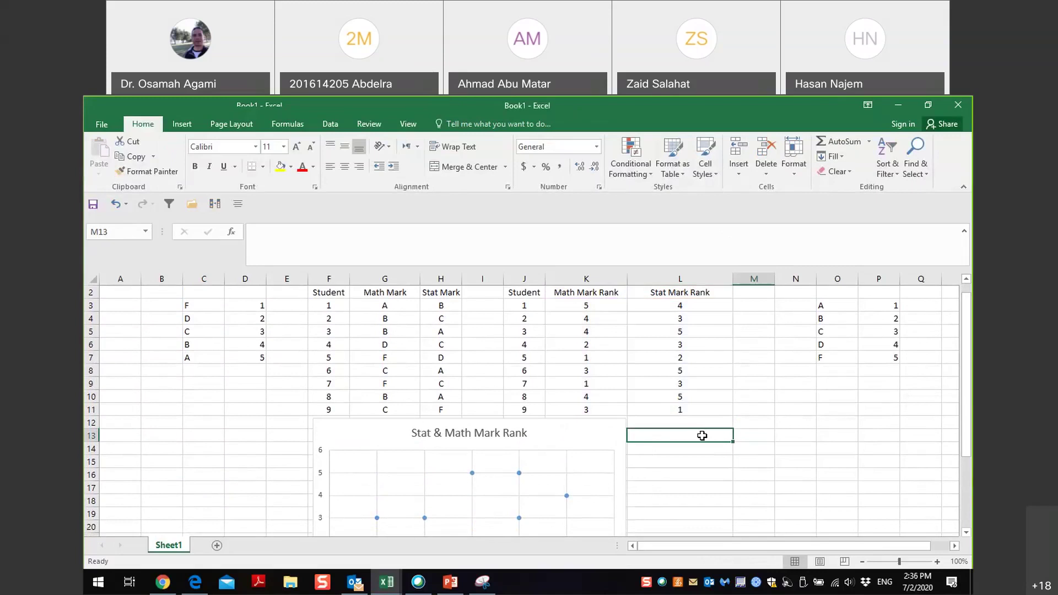
type("rp")
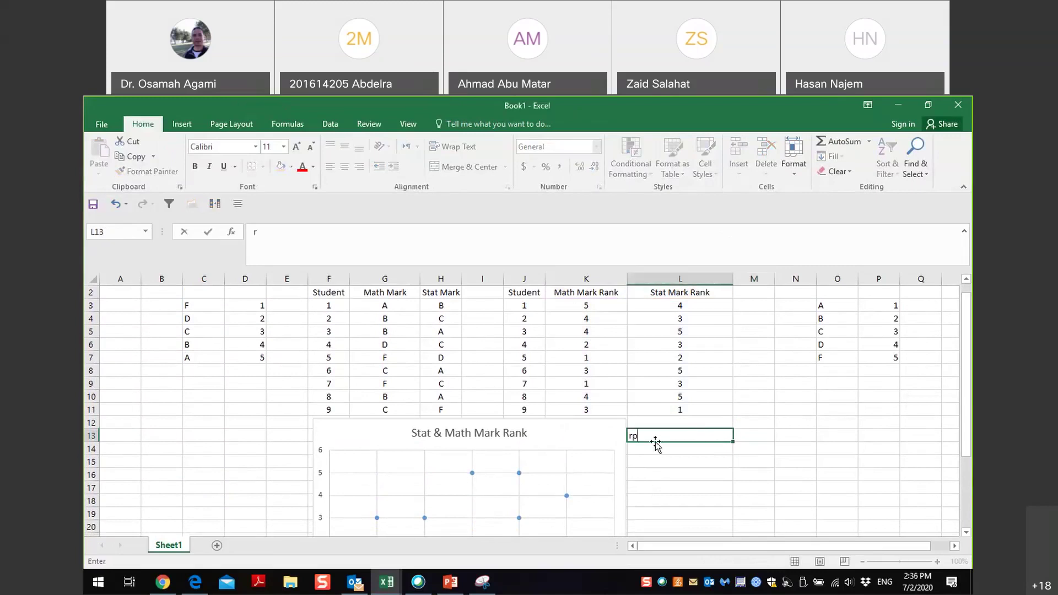
left_click_drag(630, 436, 640, 436)
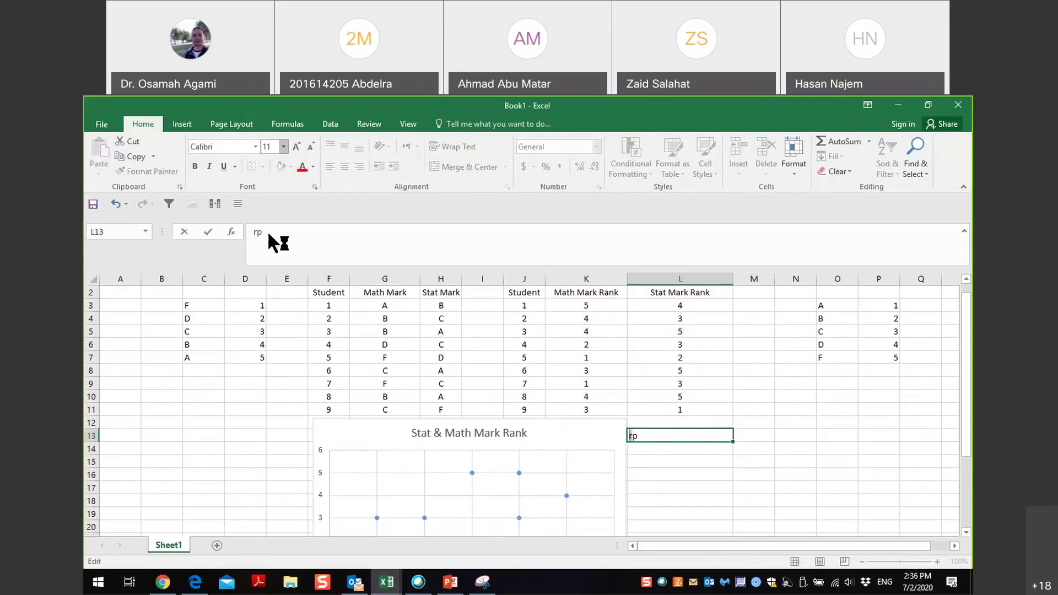
left_click(284, 146)
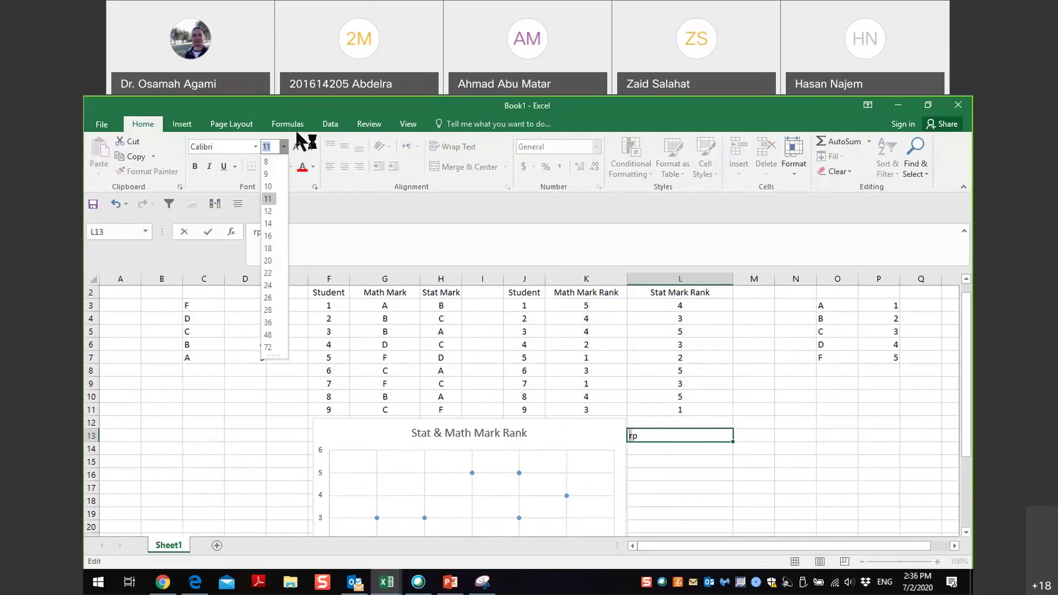
left_click(268, 261)
left_click(759, 435)
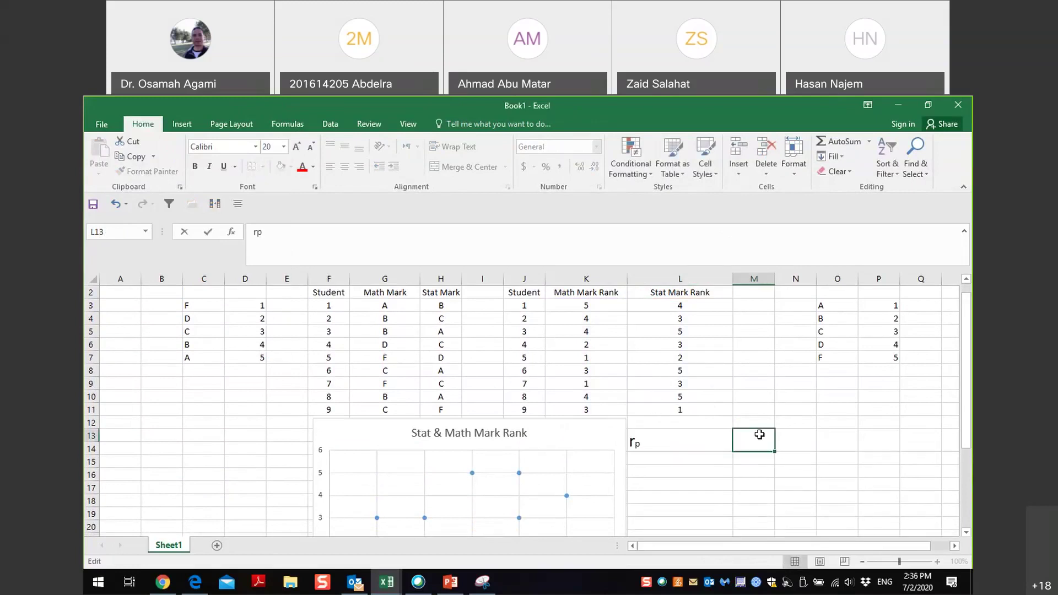
Start a CORREL formula in M13, looking through the Statistical functions and searching for "cor".
type("=")
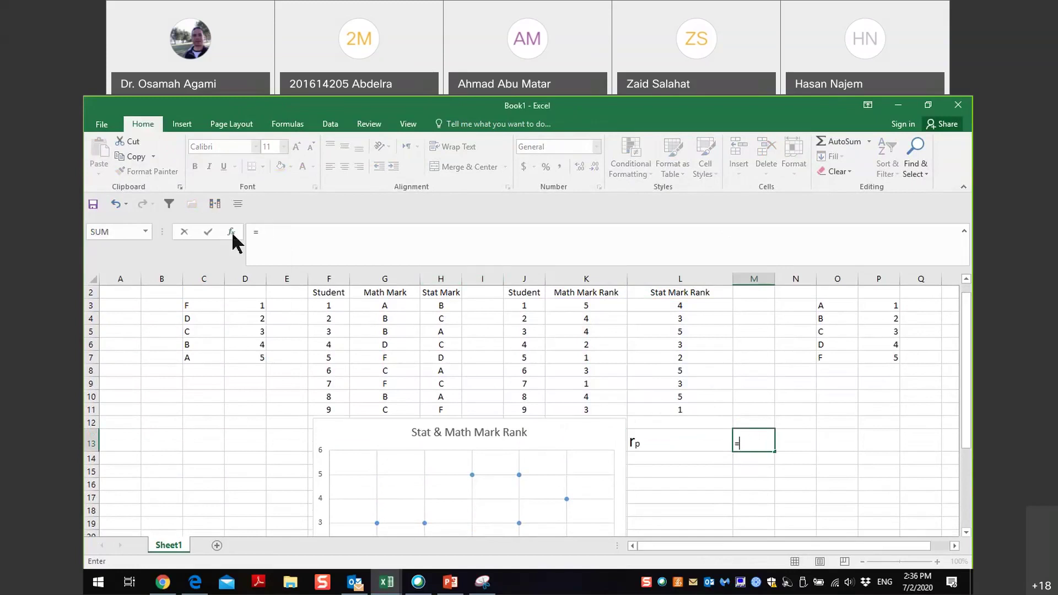
left_click(231, 232)
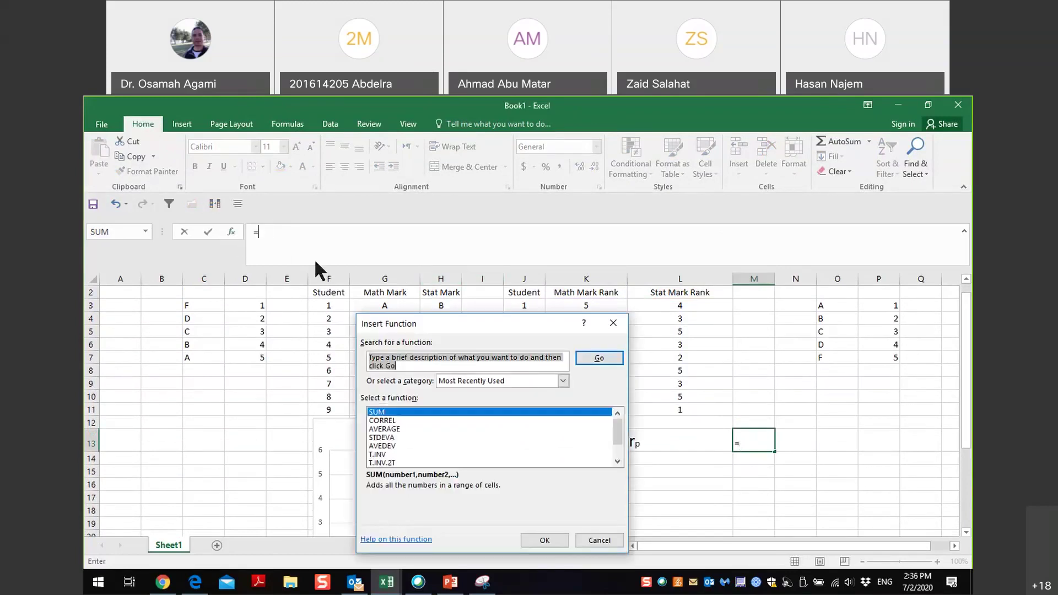
left_click(561, 379)
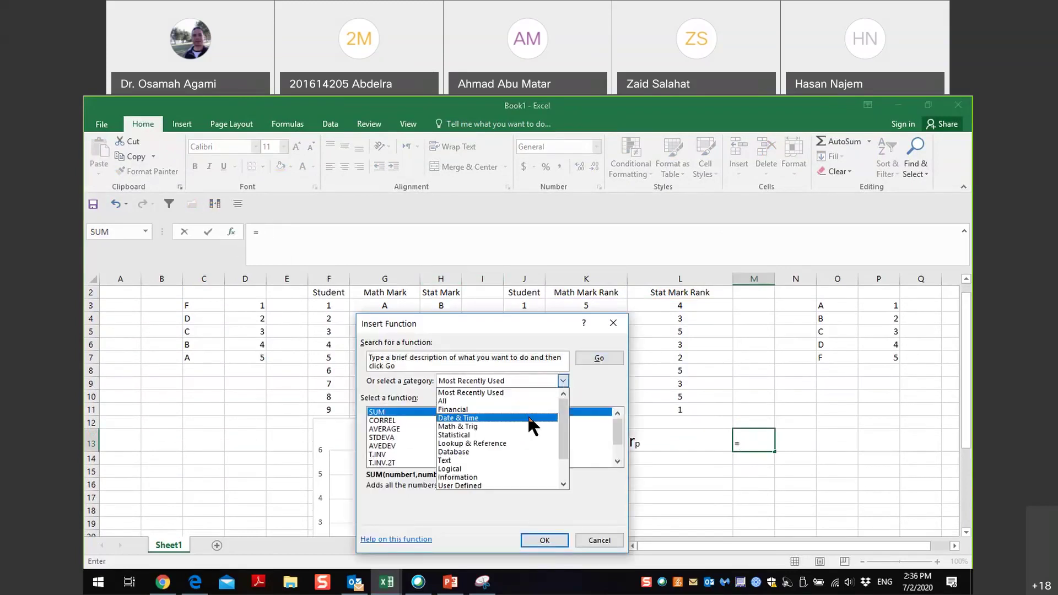
scroll(528, 439, "down", 2)
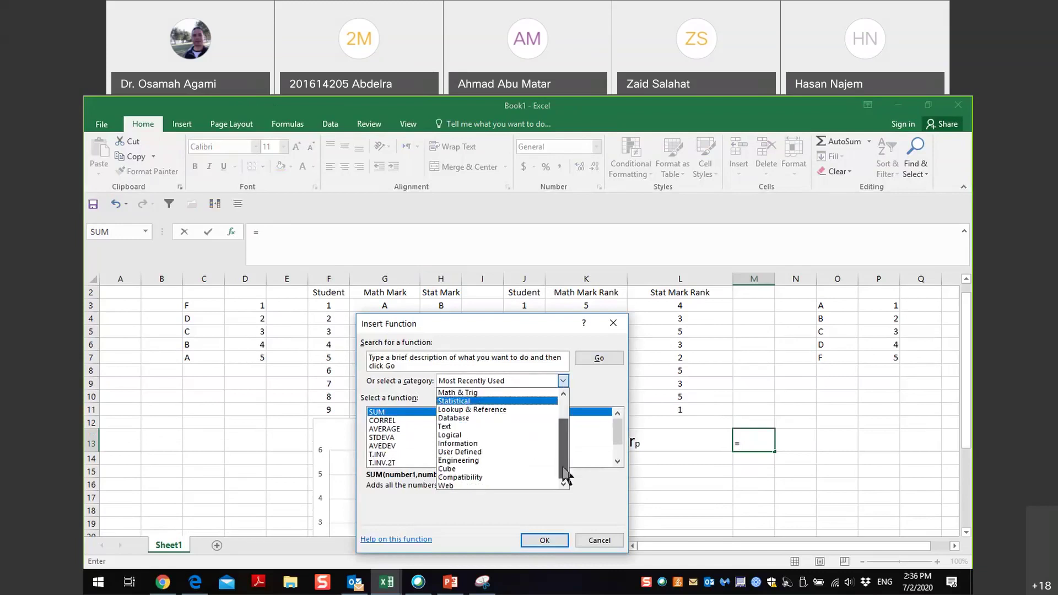
scroll(561, 441, "up", 1)
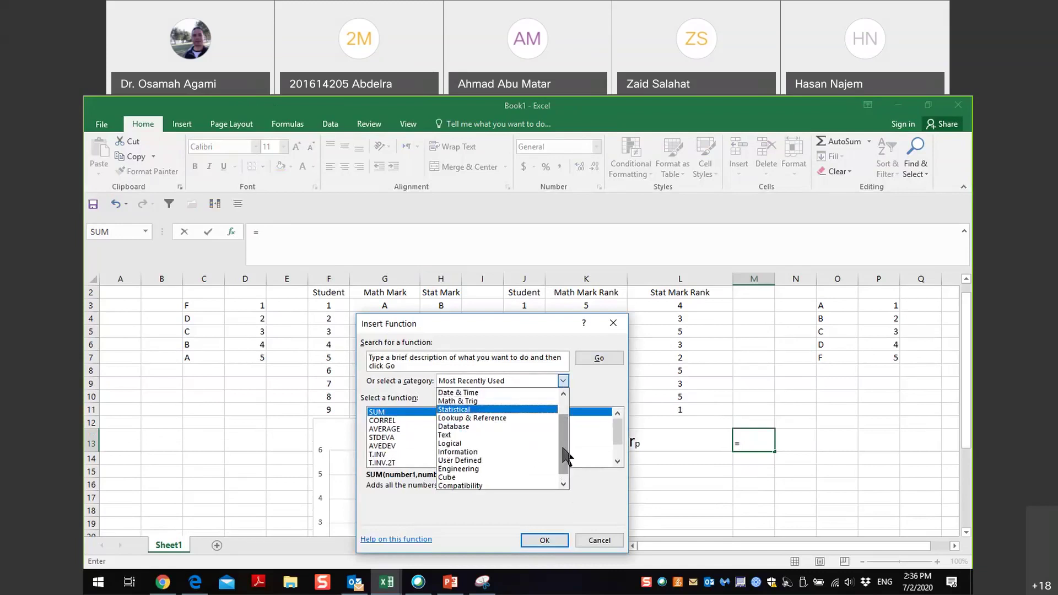
left_click(518, 410)
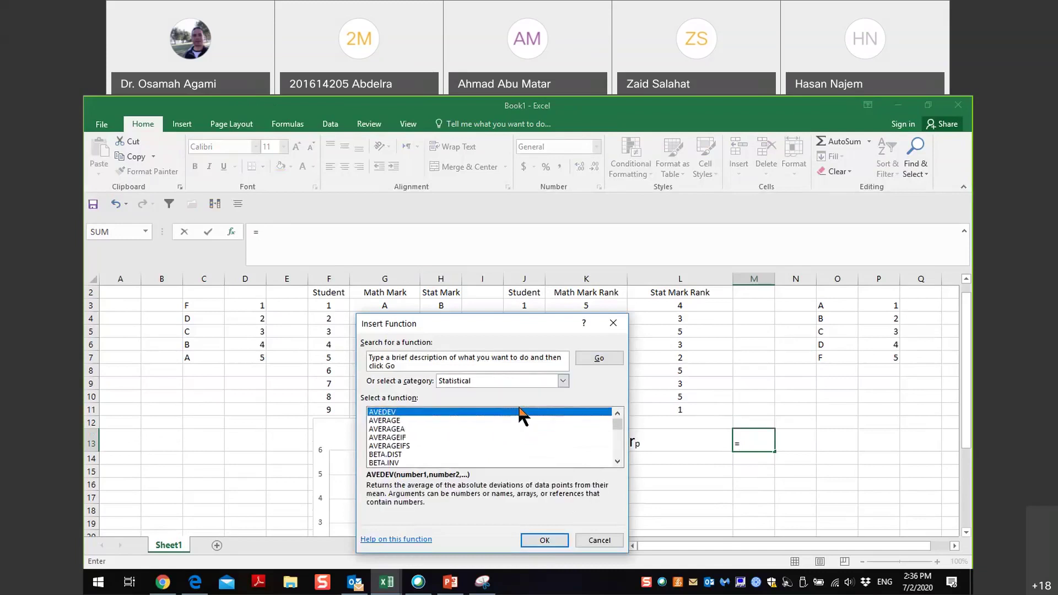
left_click(502, 362)
type("cor")
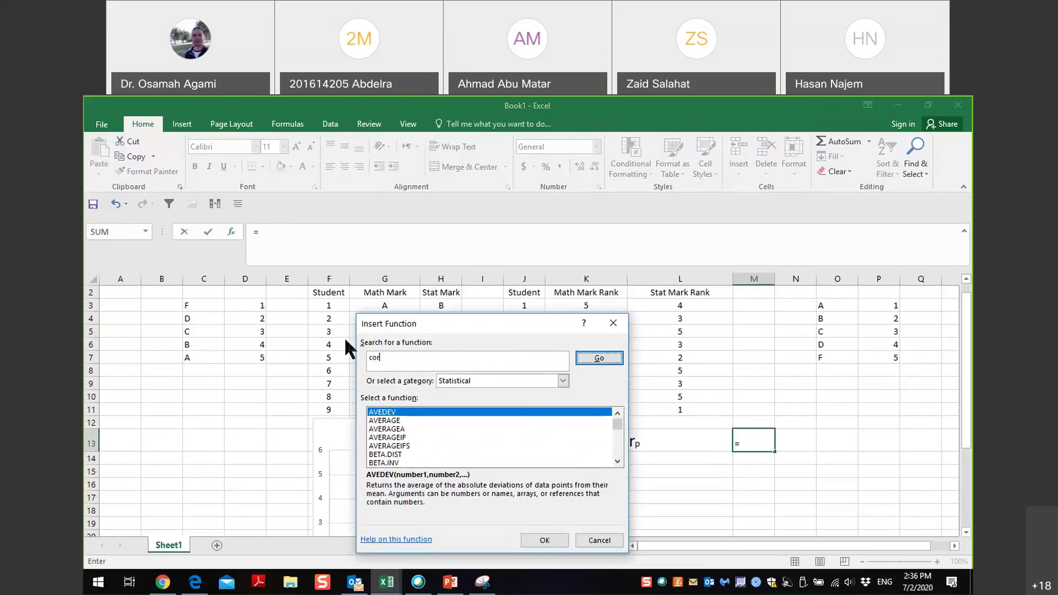
key("Return")
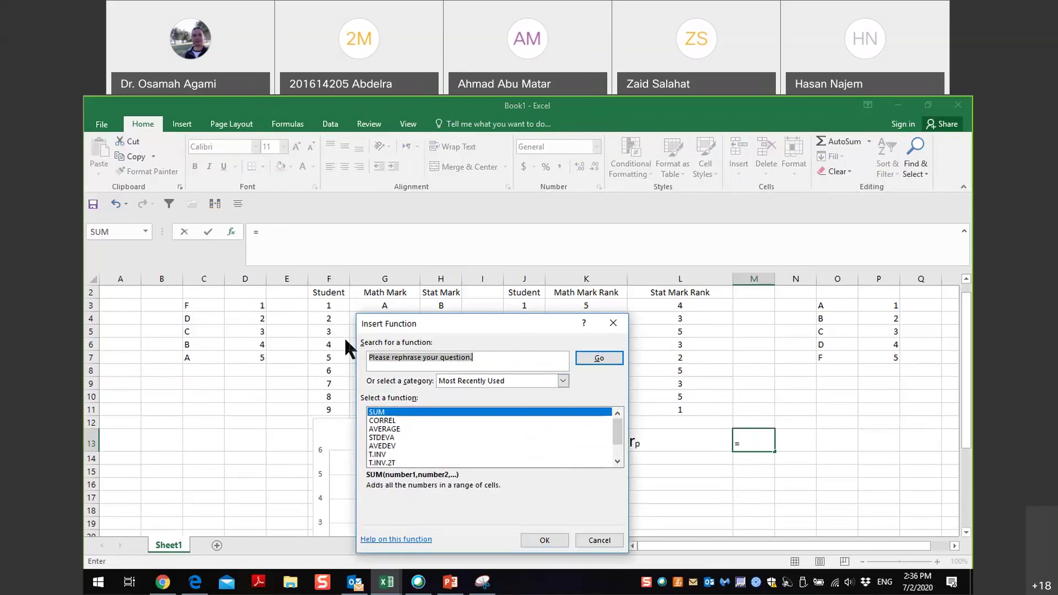
left_click(389, 421)
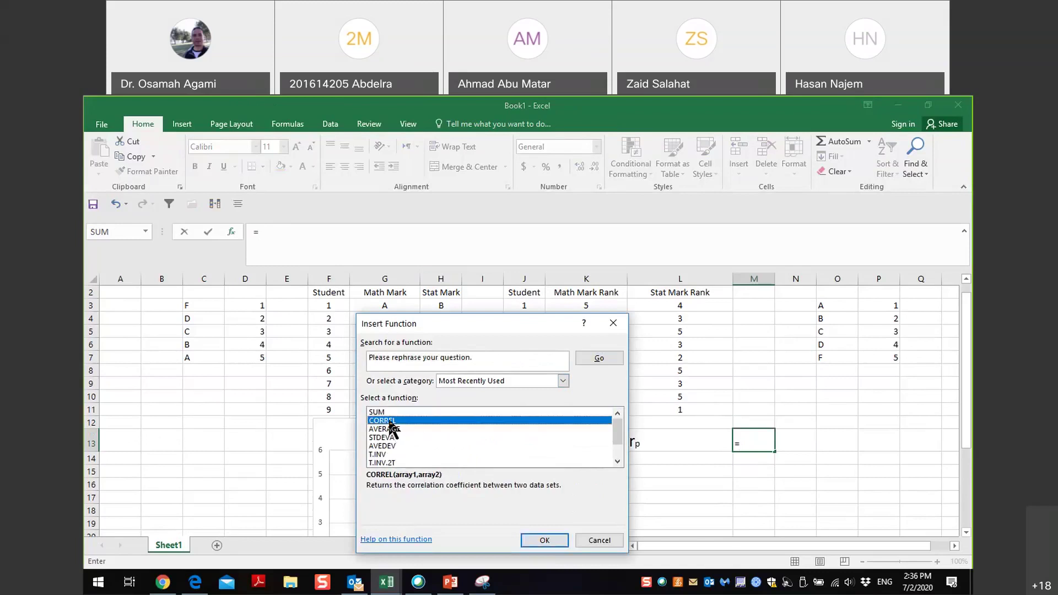
left_click(542, 539)
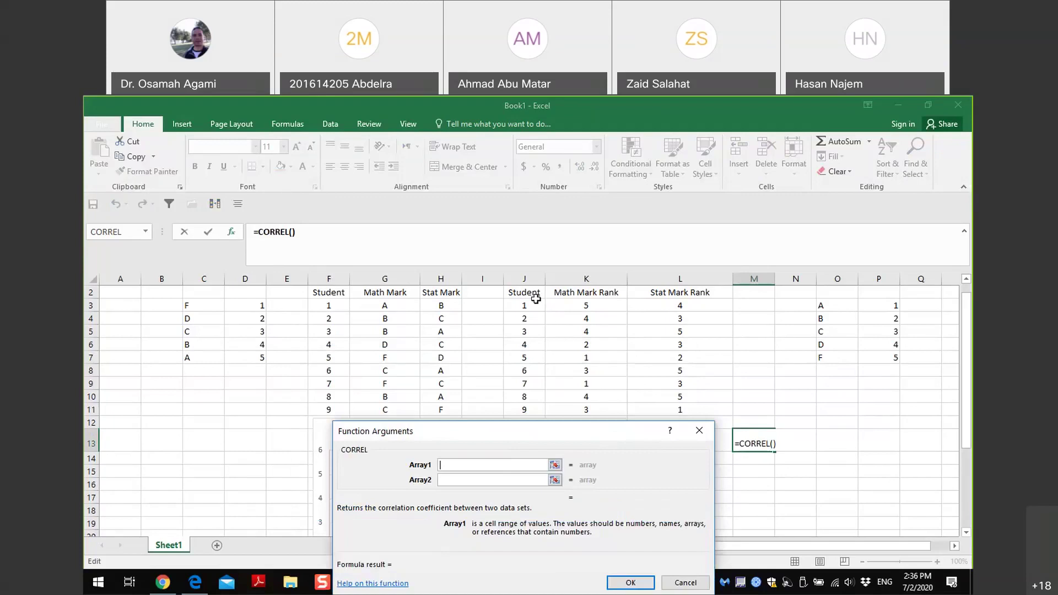
Complete the CORREL formula with K2:K11 as Array1 and L2:L11 as Array2.
mouse_move(525, 291)
left_mouse_down()
mouse_move(529, 402)
mouse_move(523, 278)
mouse_move(527, 307)
mouse_move(571, 306)
mouse_move(579, 427)
left_mouse_up()
key("BackSpace")
key("BackSpace")
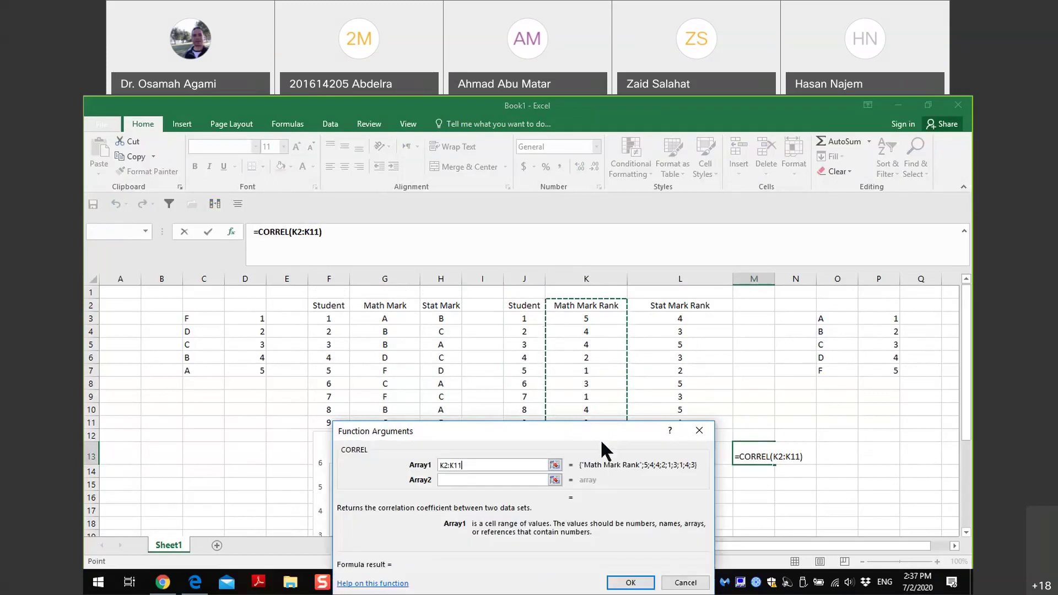
left_click(526, 518)
left_click_drag(677, 305, 680, 425)
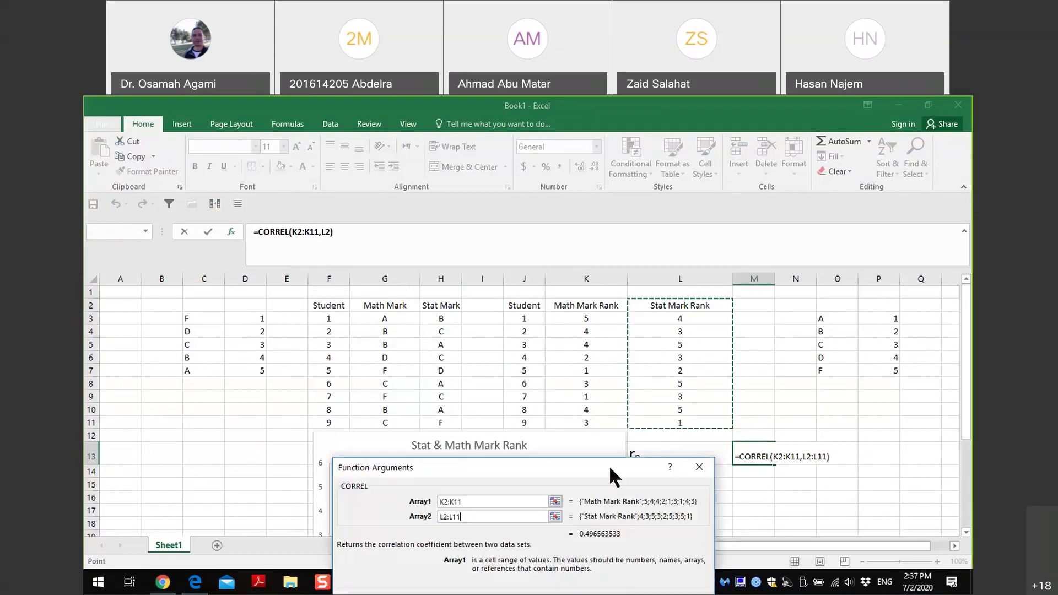
left_click_drag(607, 469, 508, 353)
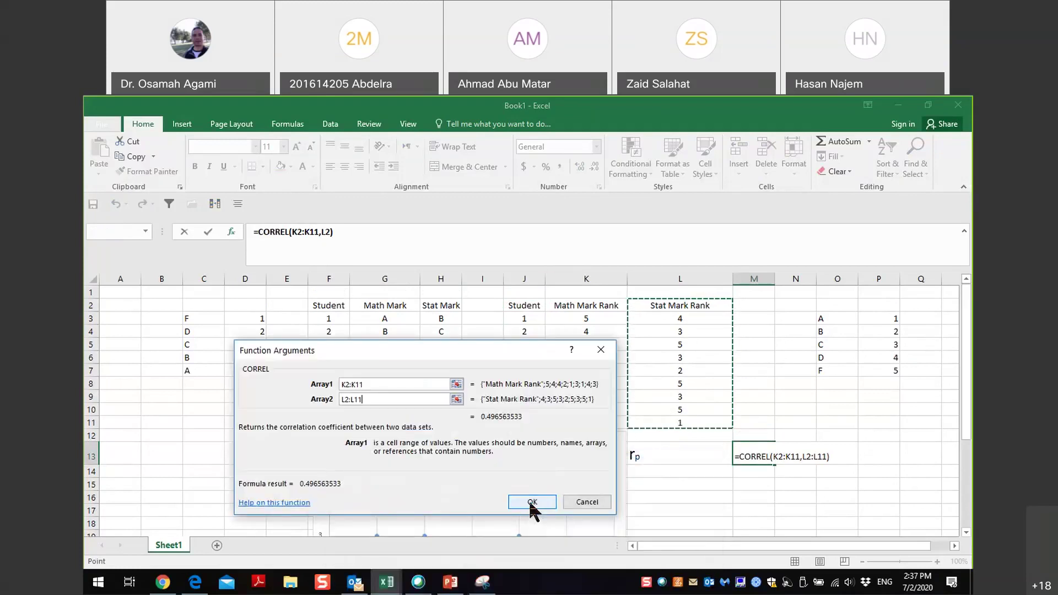
left_click(530, 503)
Write the interpretation "Direct weak relation" in N13 beside the correlation result.
left_click(799, 451)
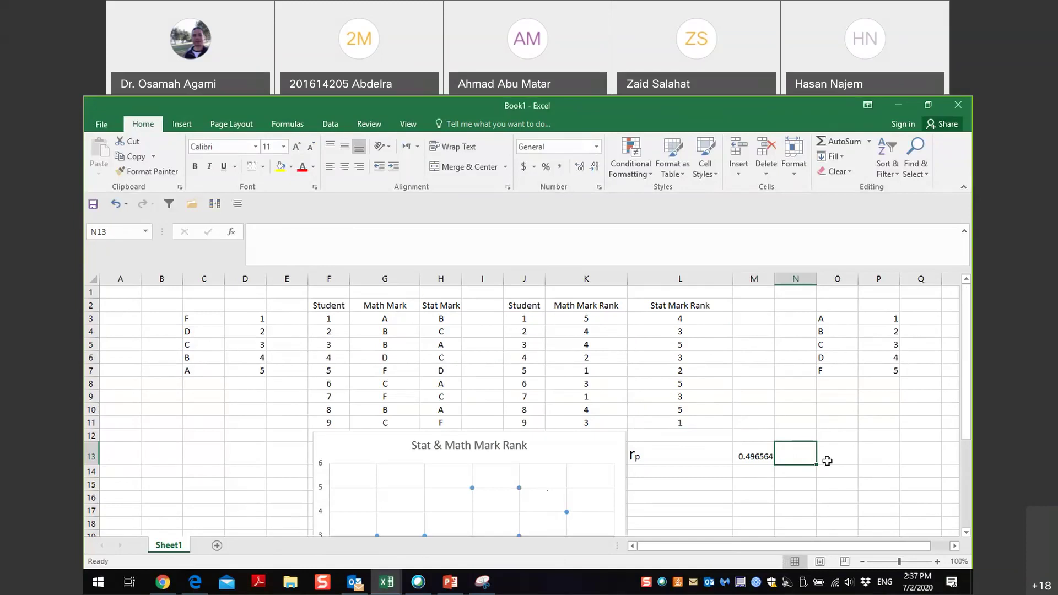
type("Direct")
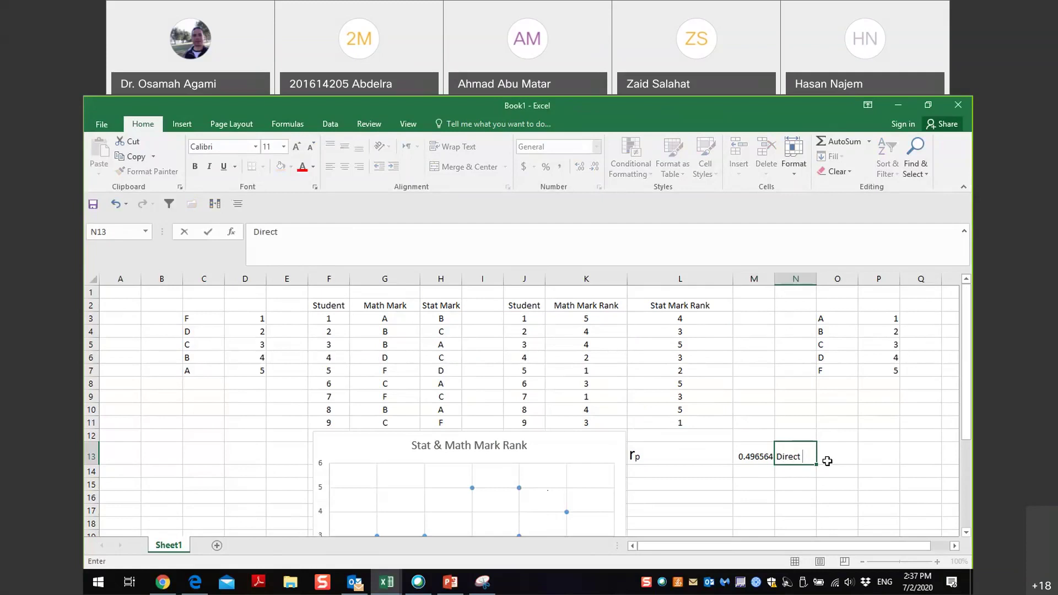
type("e")
key("BackSpace")
type("weak relation")
left_click(860, 483)
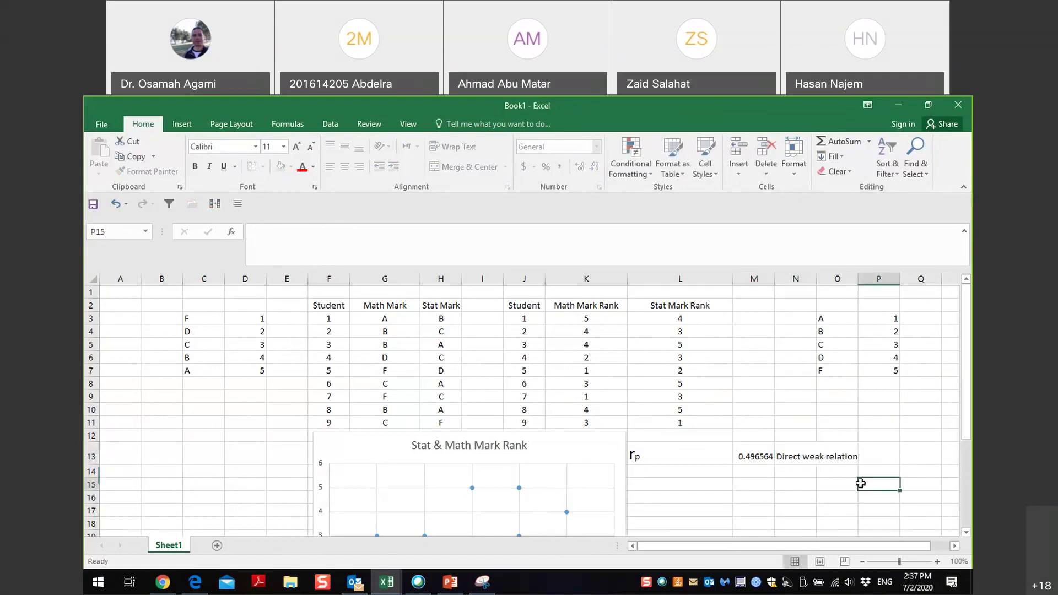
Insert "(positive)" after "Direct" in the N13 interpretation.
double_click(802, 453)
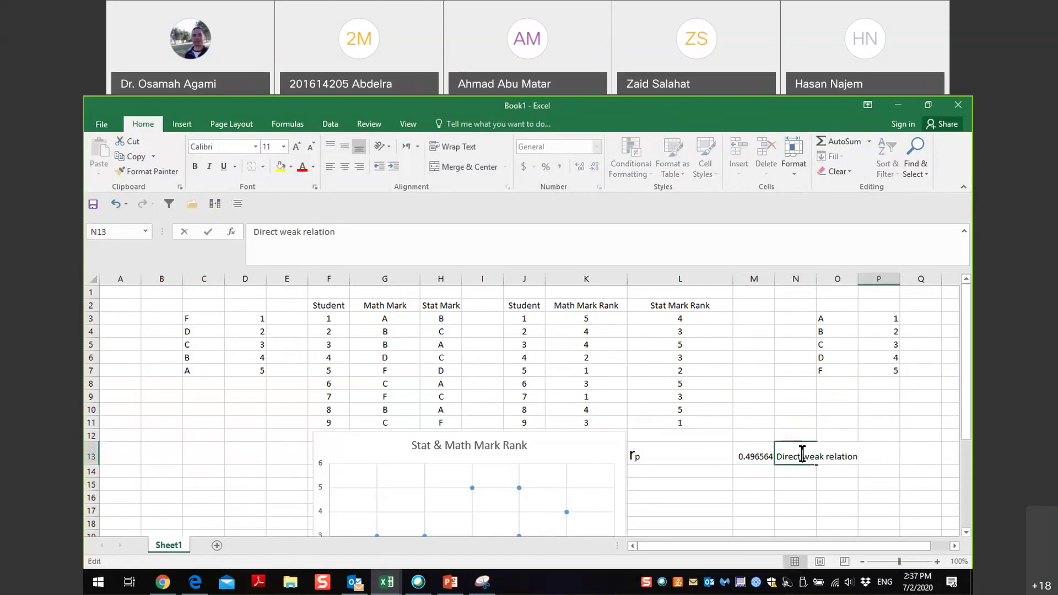
type("(positive)")
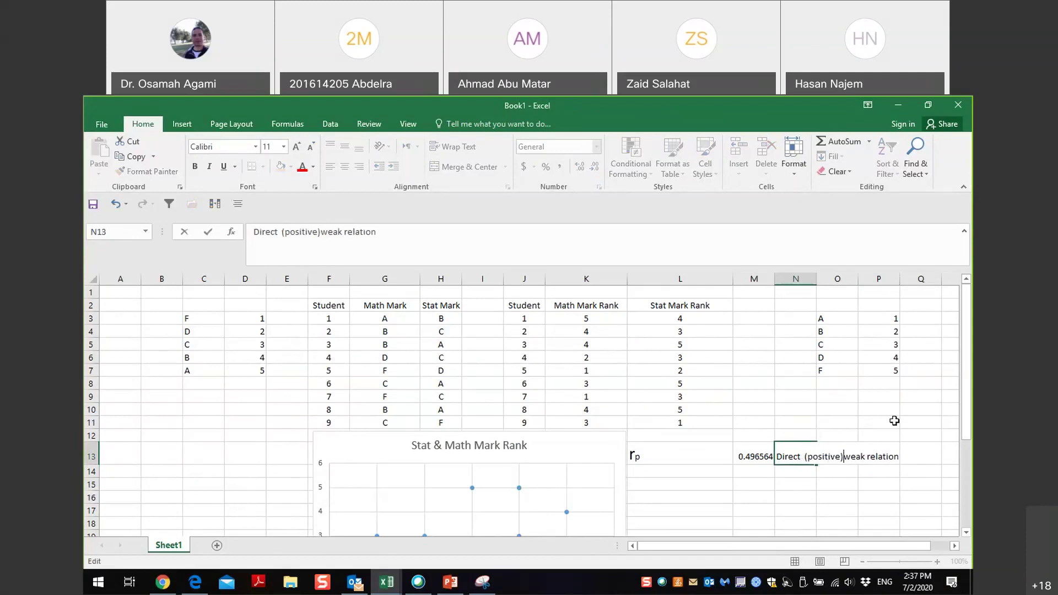
left_click(894, 420)
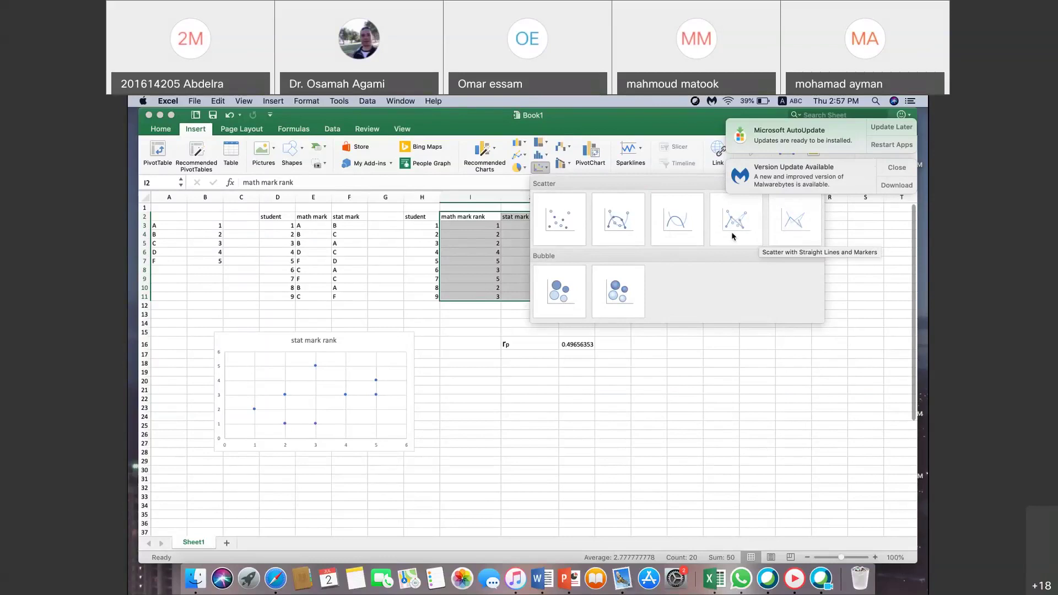
Insert a markers-only scatter chart of the math and stat mark ranks in I2:J11 and place it over columns N to S, from row 3.
left_click(574, 221)
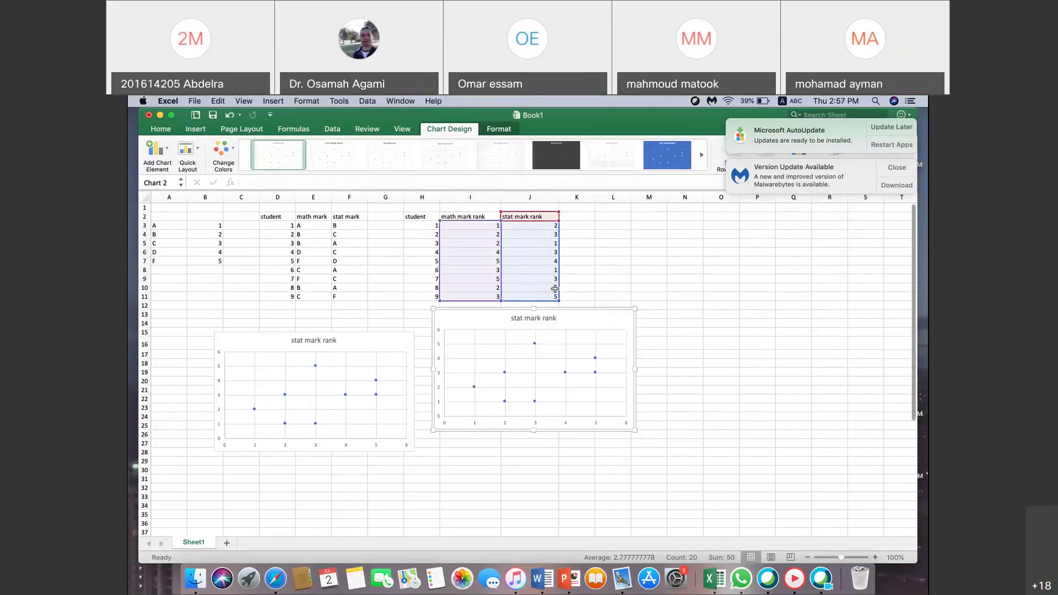
left_click_drag(578, 321, 582, 342)
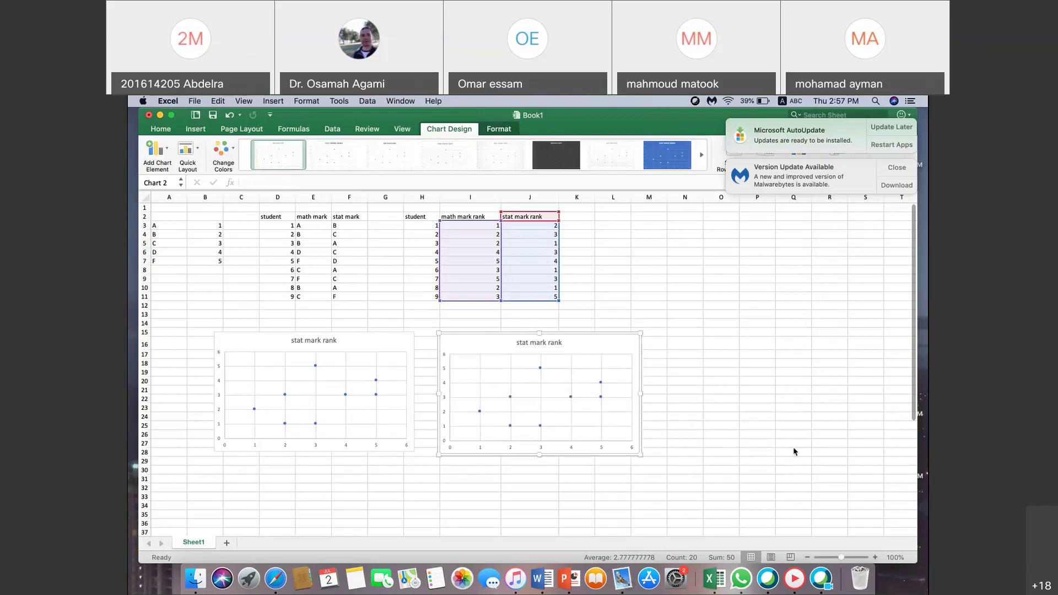
left_click_drag(626, 358, 841, 253)
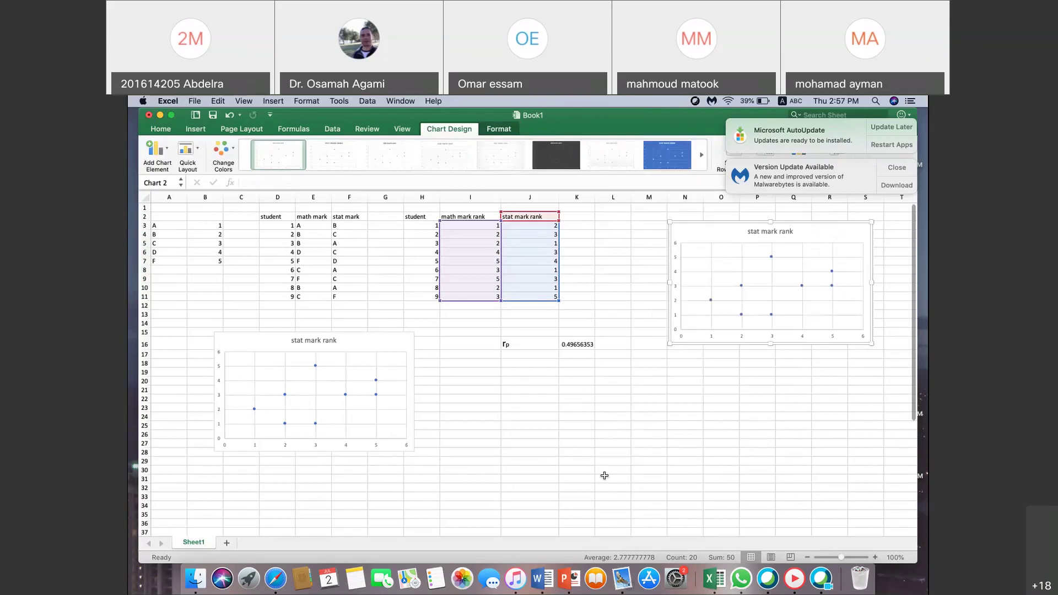
Label cell J17 "rs" below the rp label, setting the r in a larger font size than the s.
left_click(520, 355)
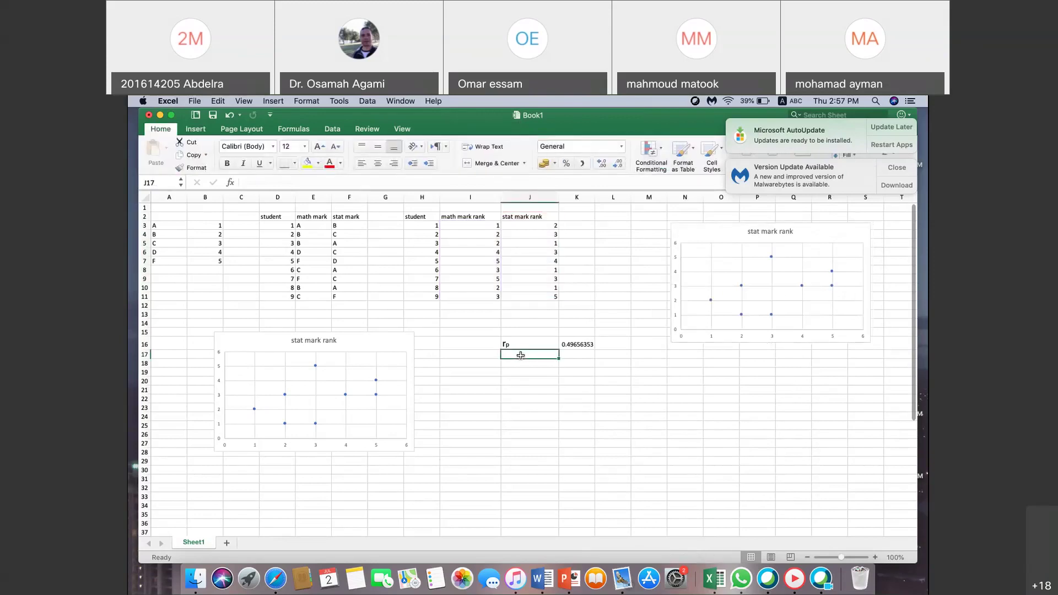
type("=")
type("rp")
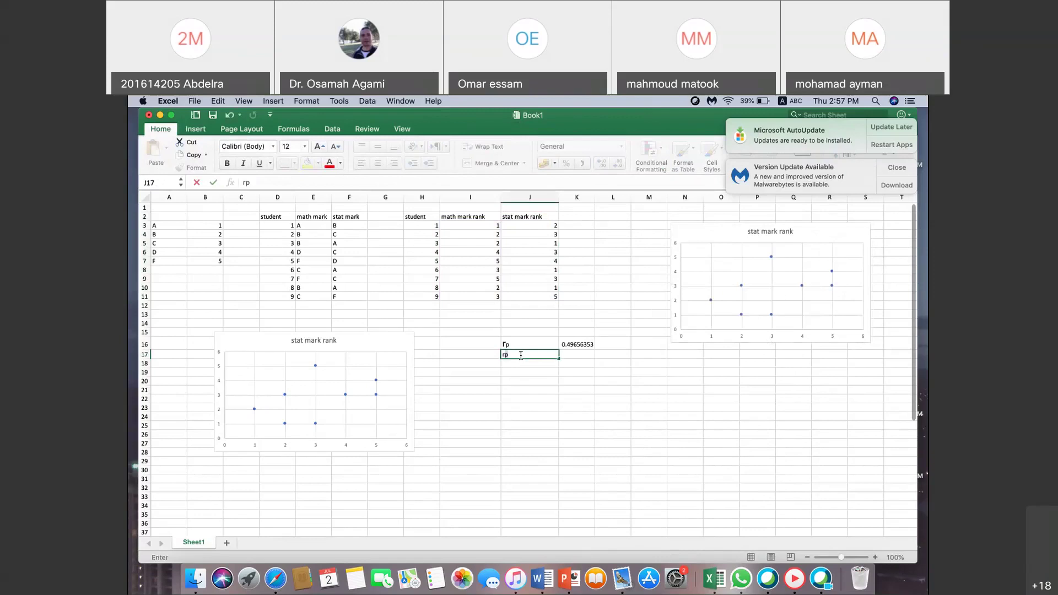
type("s")
key("Return")
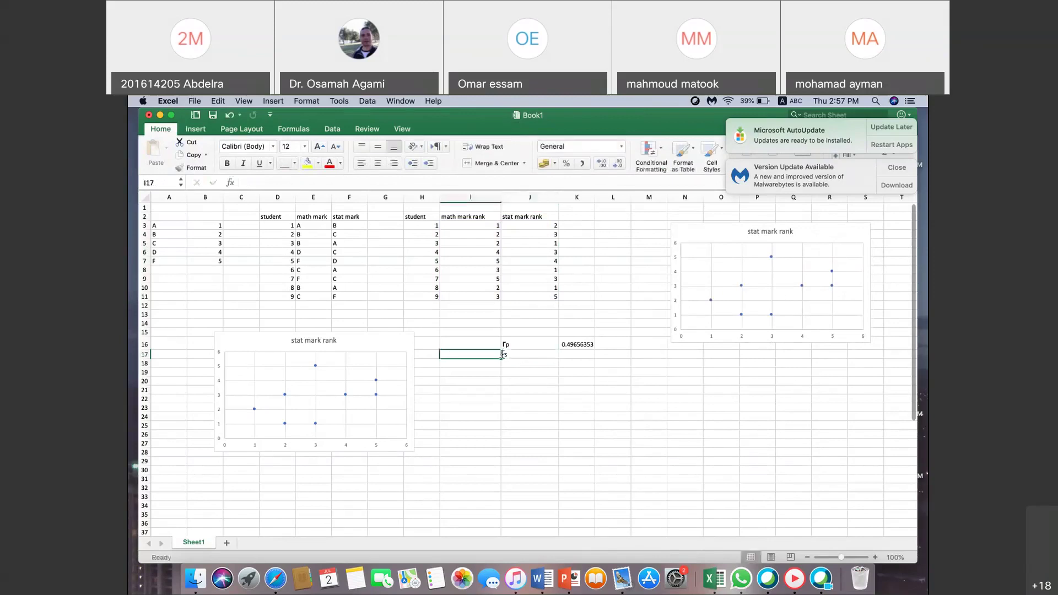
left_click(504, 353)
double_click(505, 355)
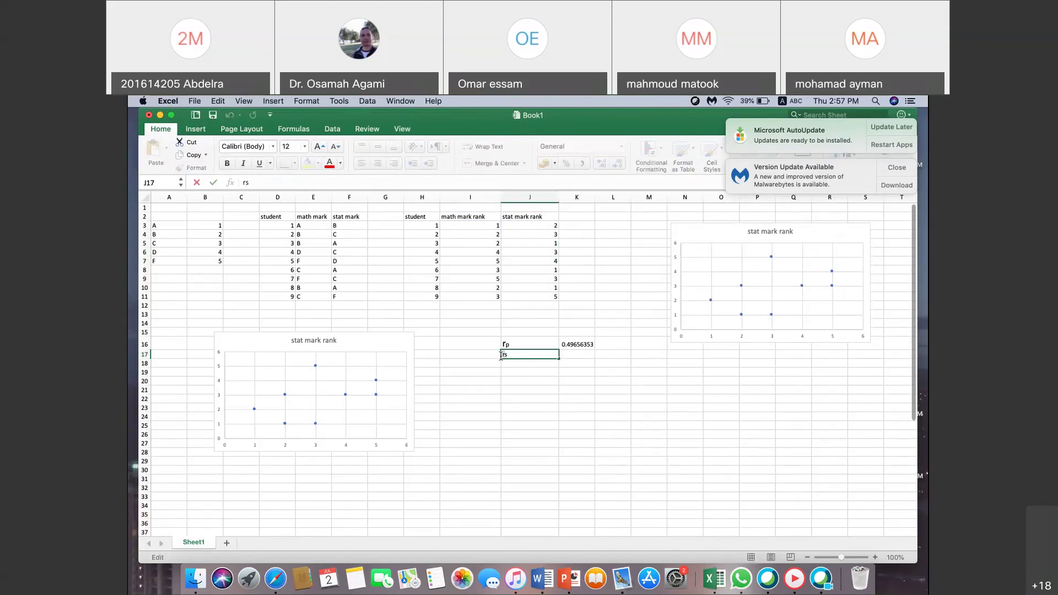
left_click(303, 147)
left_click(302, 235)
left_click(565, 355)
double_click(564, 357)
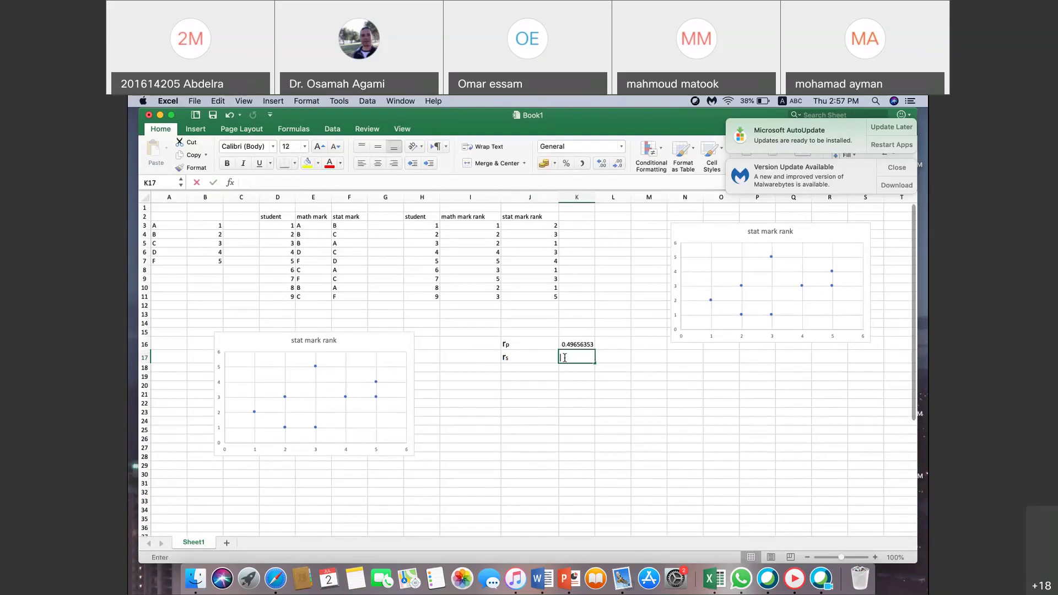
type("=")
left_click(230, 183)
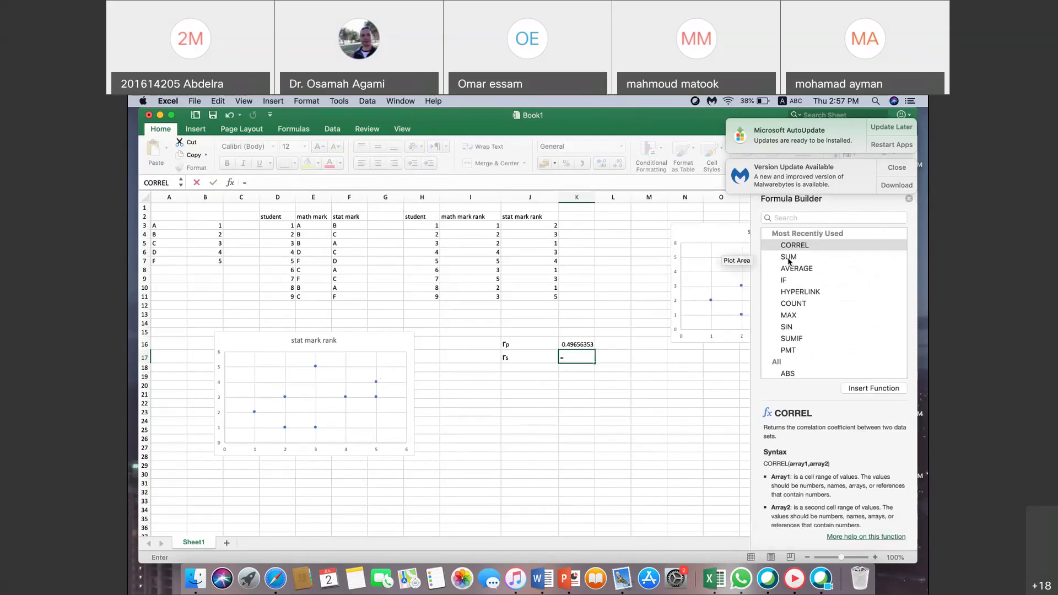
left_click(909, 199)
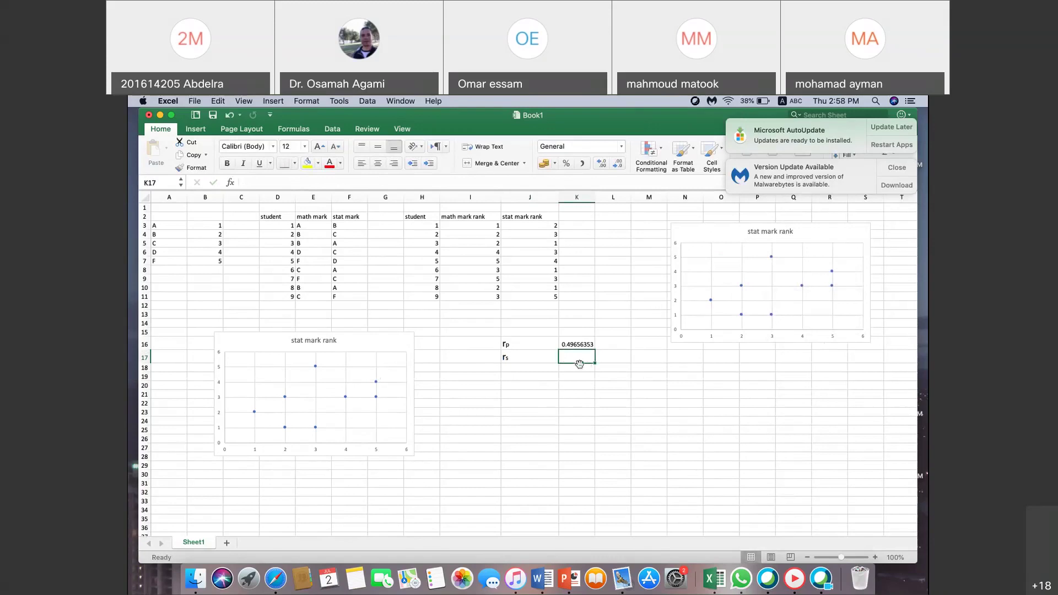
Calculate the rs correlation in K17 with CORREL, using math mark ranks I3:I11 and stat mark ranks J3:J11.
left_click(229, 182)
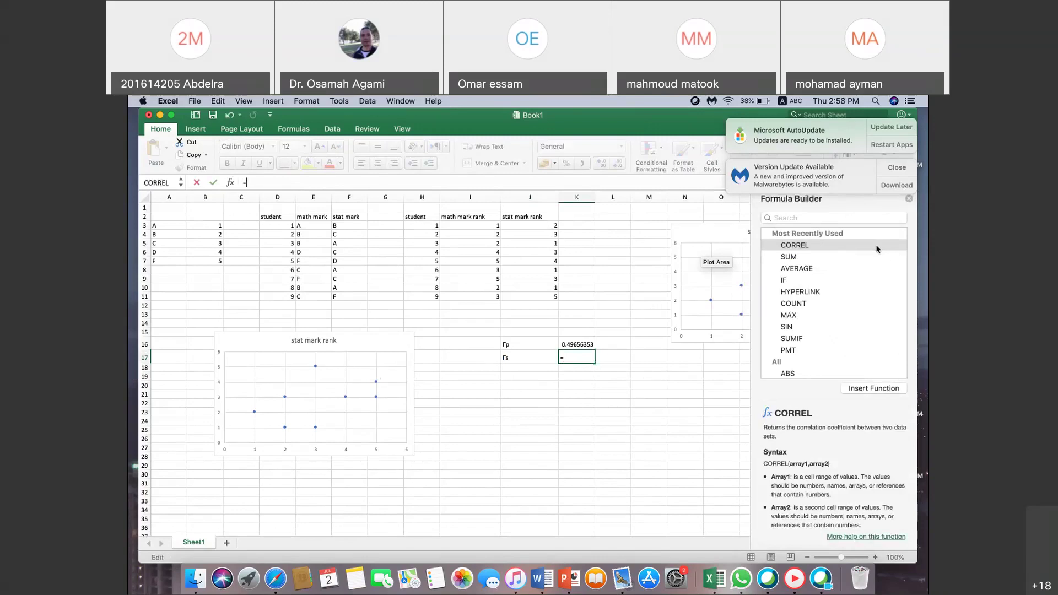
double_click(813, 246)
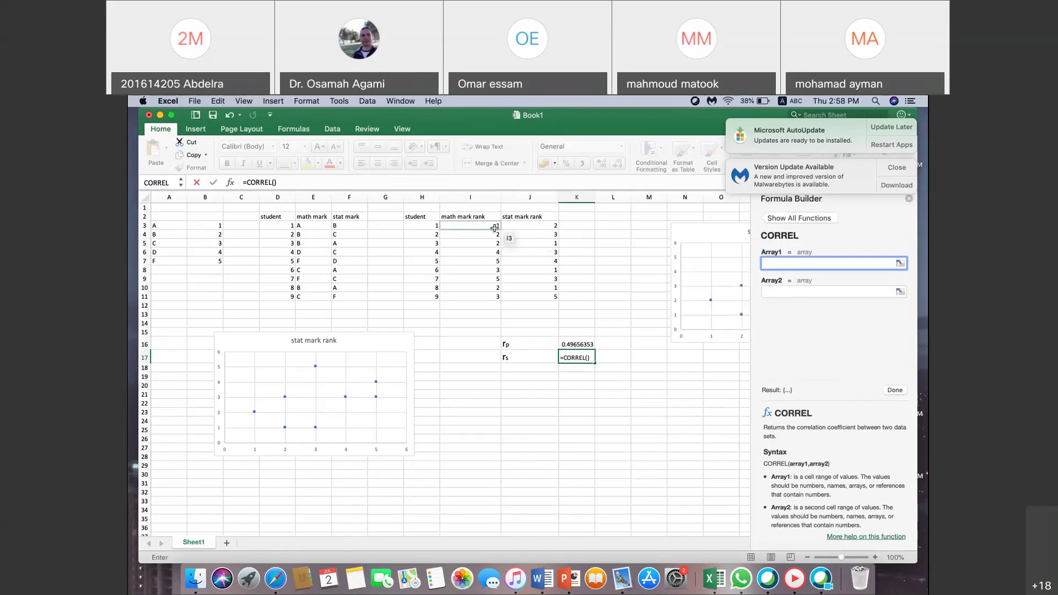
left_click_drag(498, 229, 488, 298)
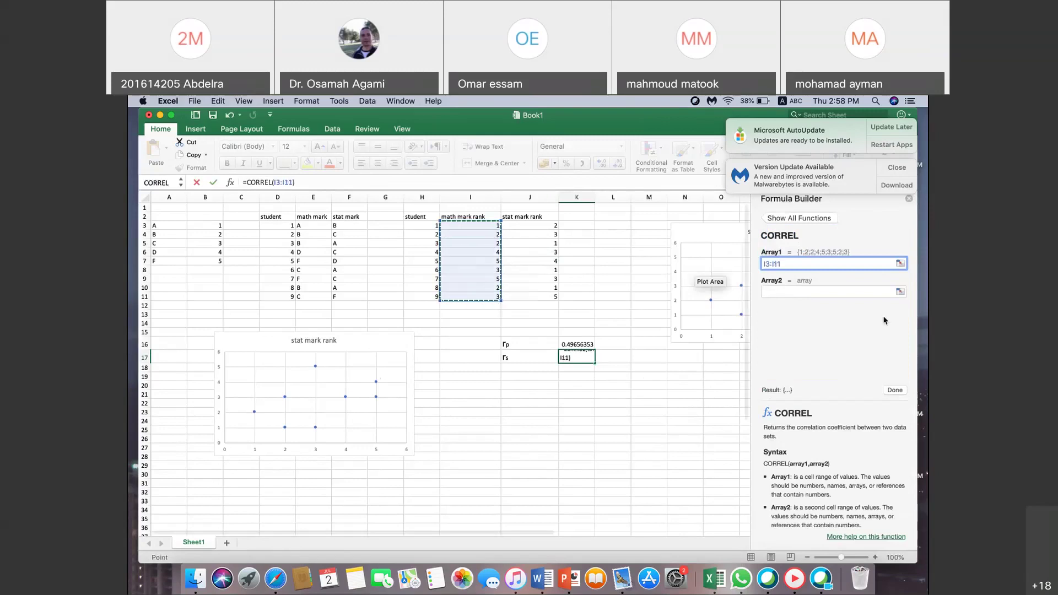
left_click(807, 289)
left_click_drag(553, 228, 548, 297)
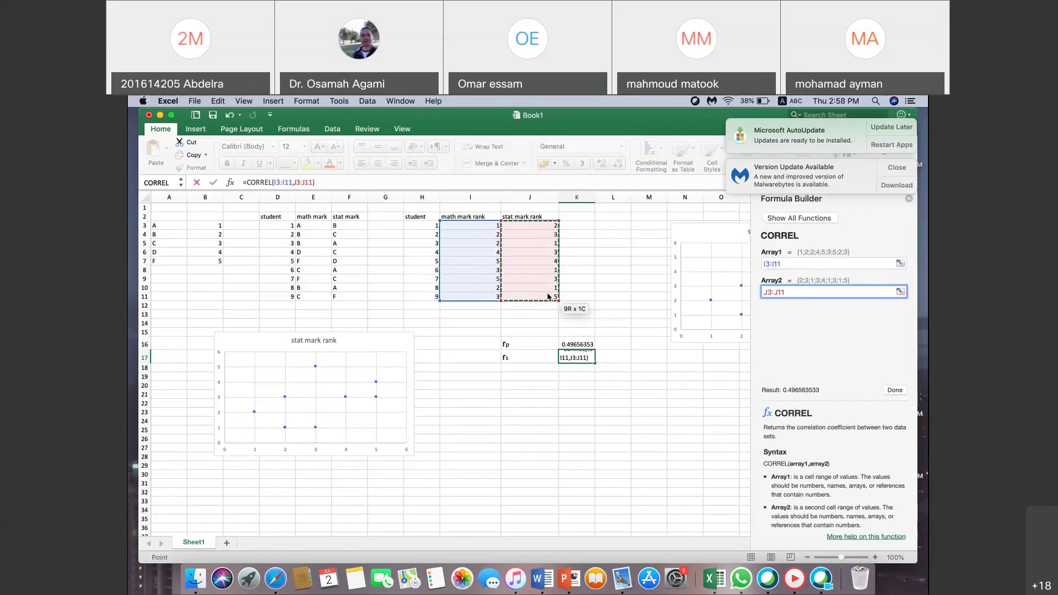
key("Return")
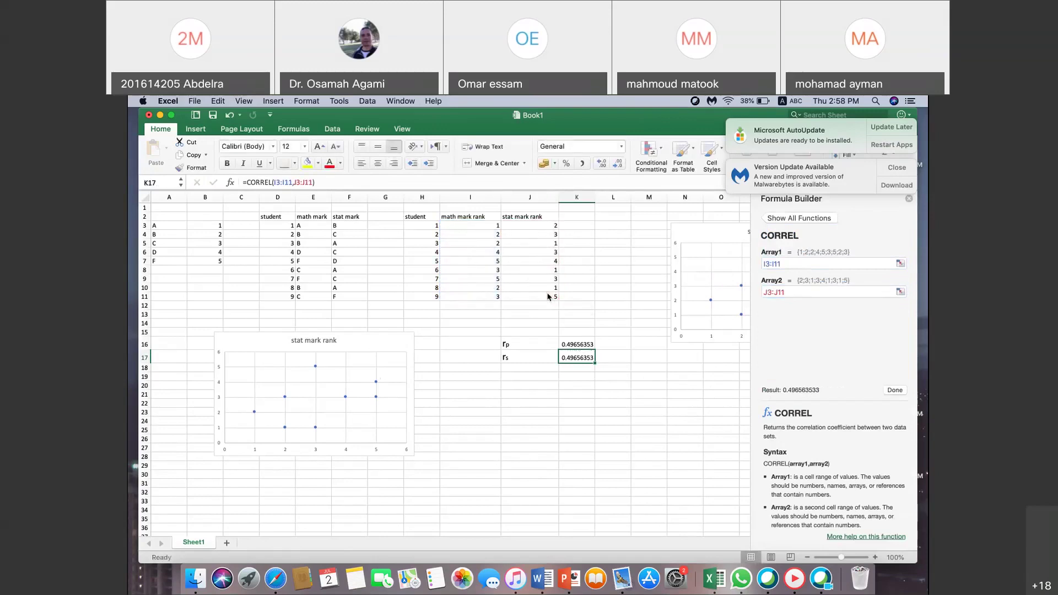